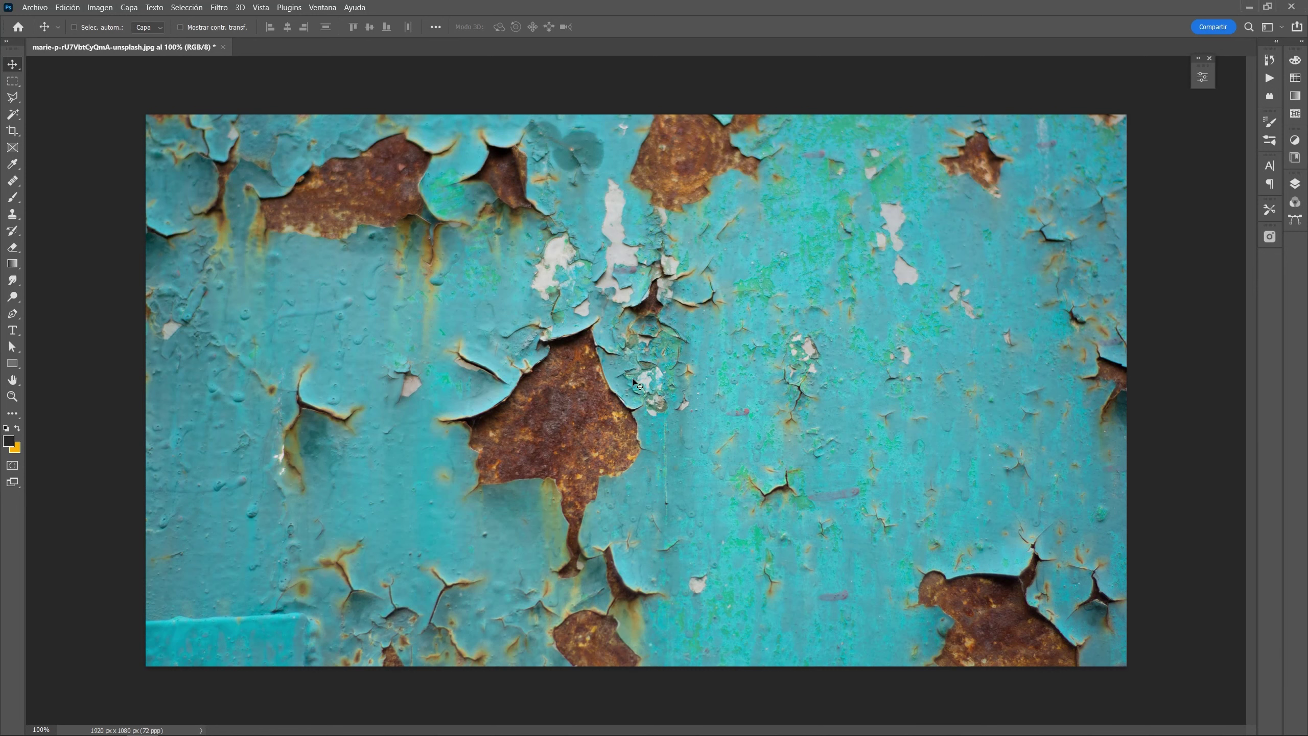
Switch to the Horizontal Type tool for Montserrat ExtraBold 72 pt text.
key(t)
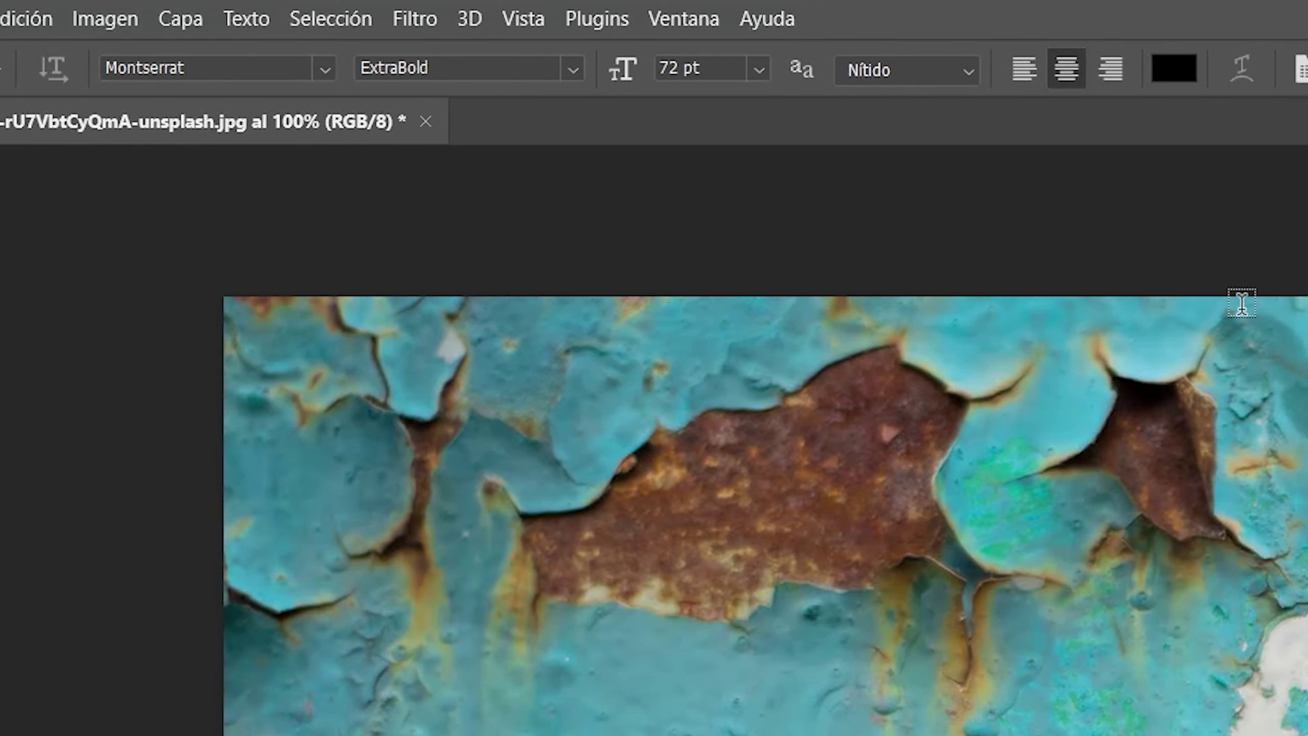
Set the text colour to white (ffffff) and type and commit 'FUSIÓN' on the image's left.
click(1174, 72)
text(eeeeee)
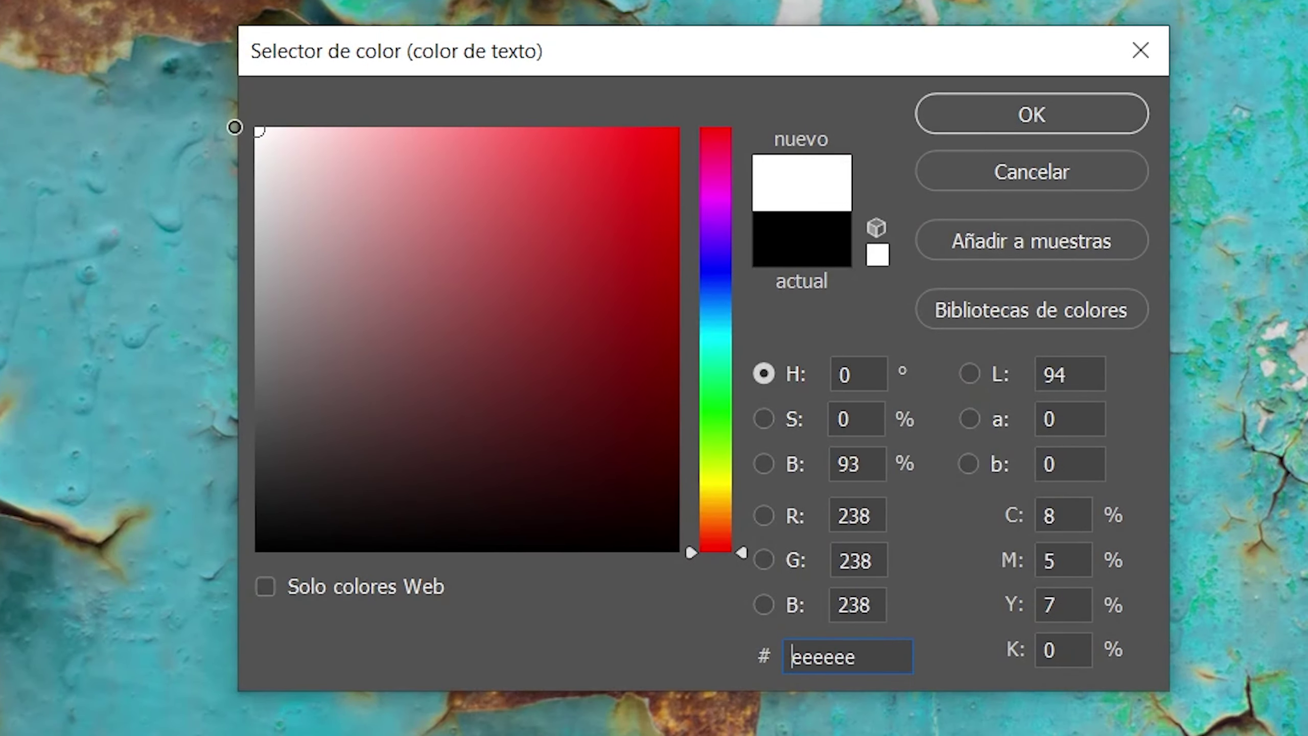
drag(235, 127, 216, 91)
click(952, 116)
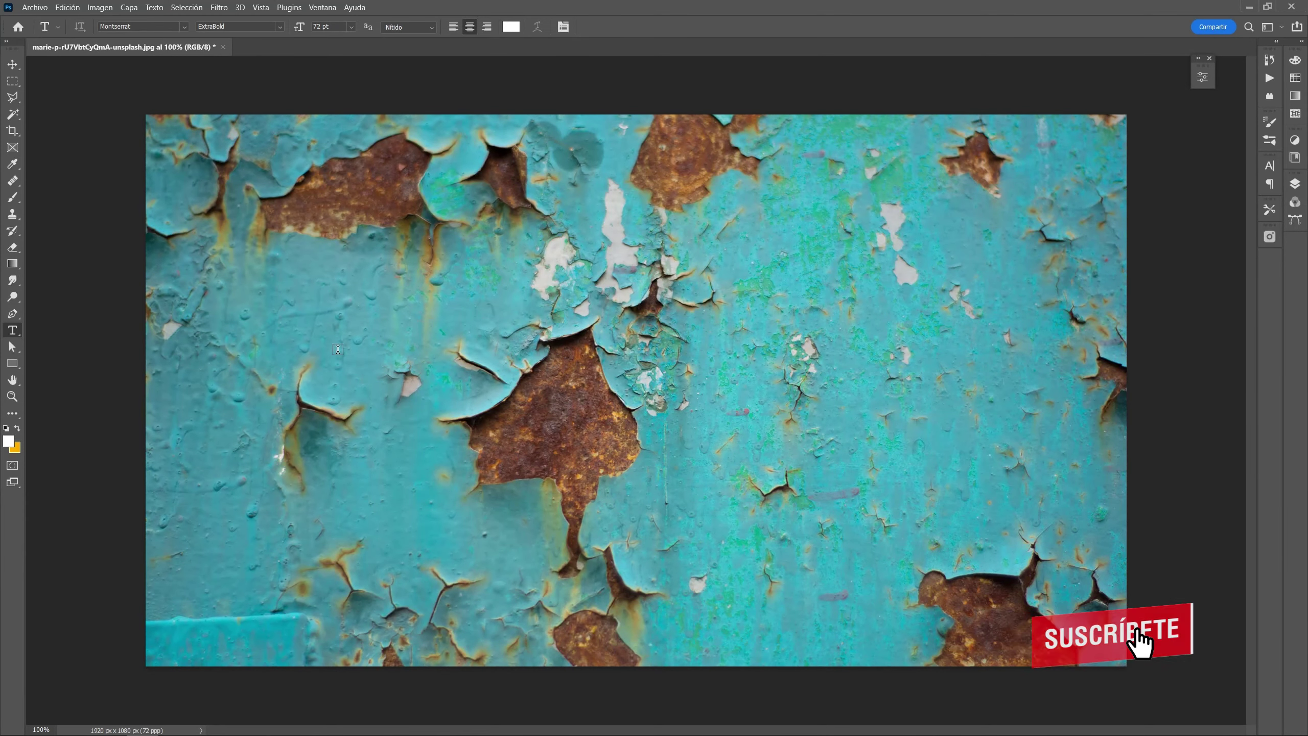
click(338, 349)
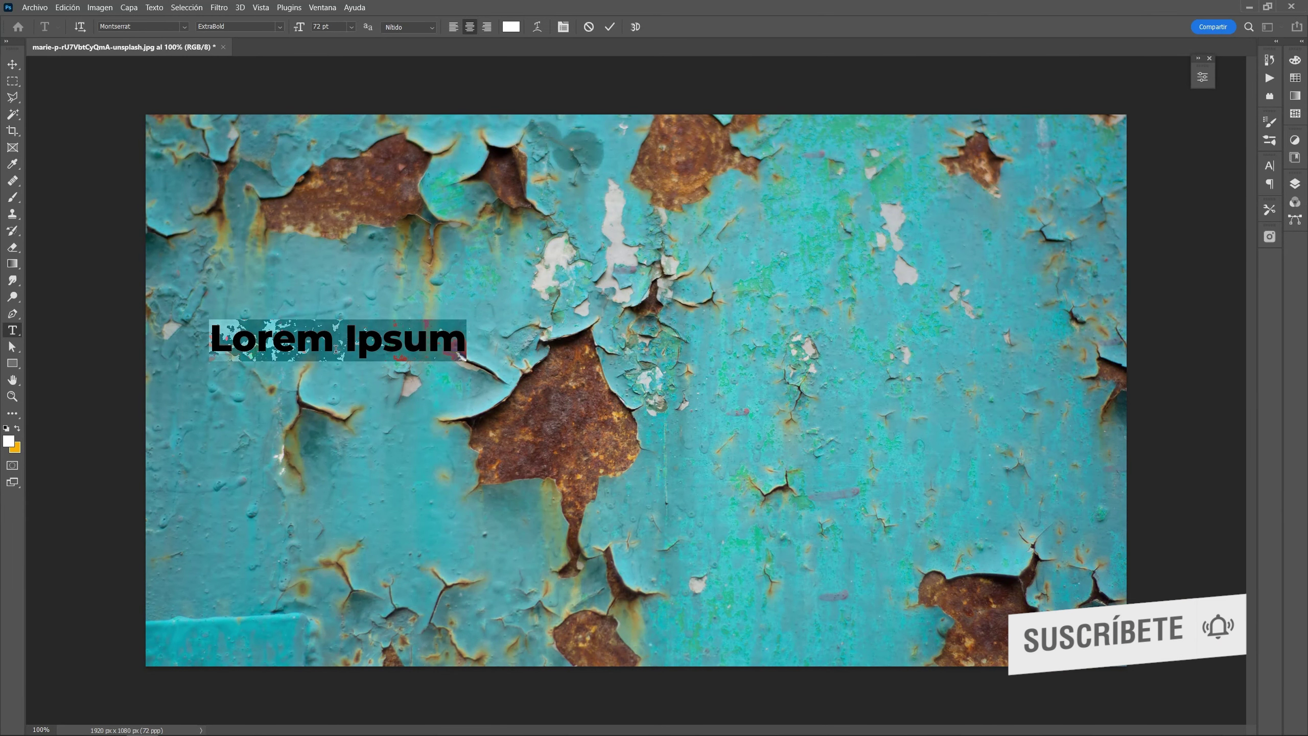
text(FUSIÓN)
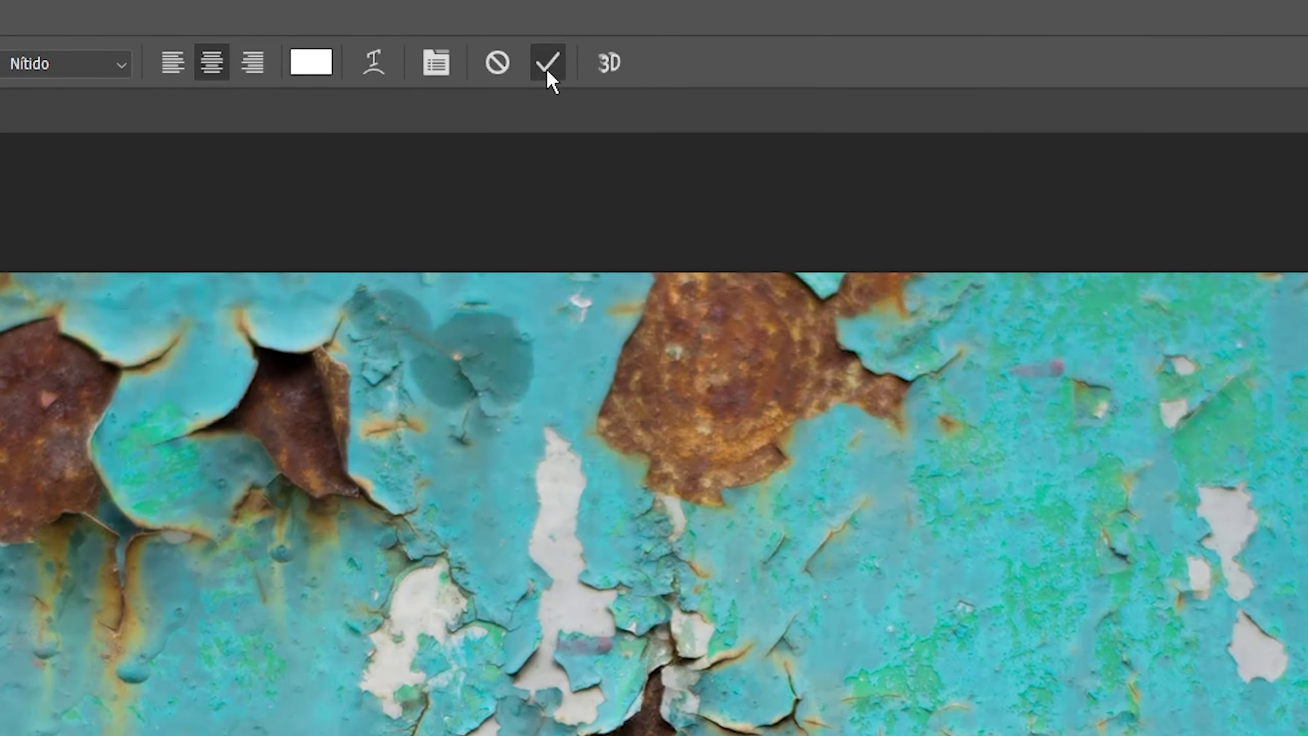
click(609, 29)
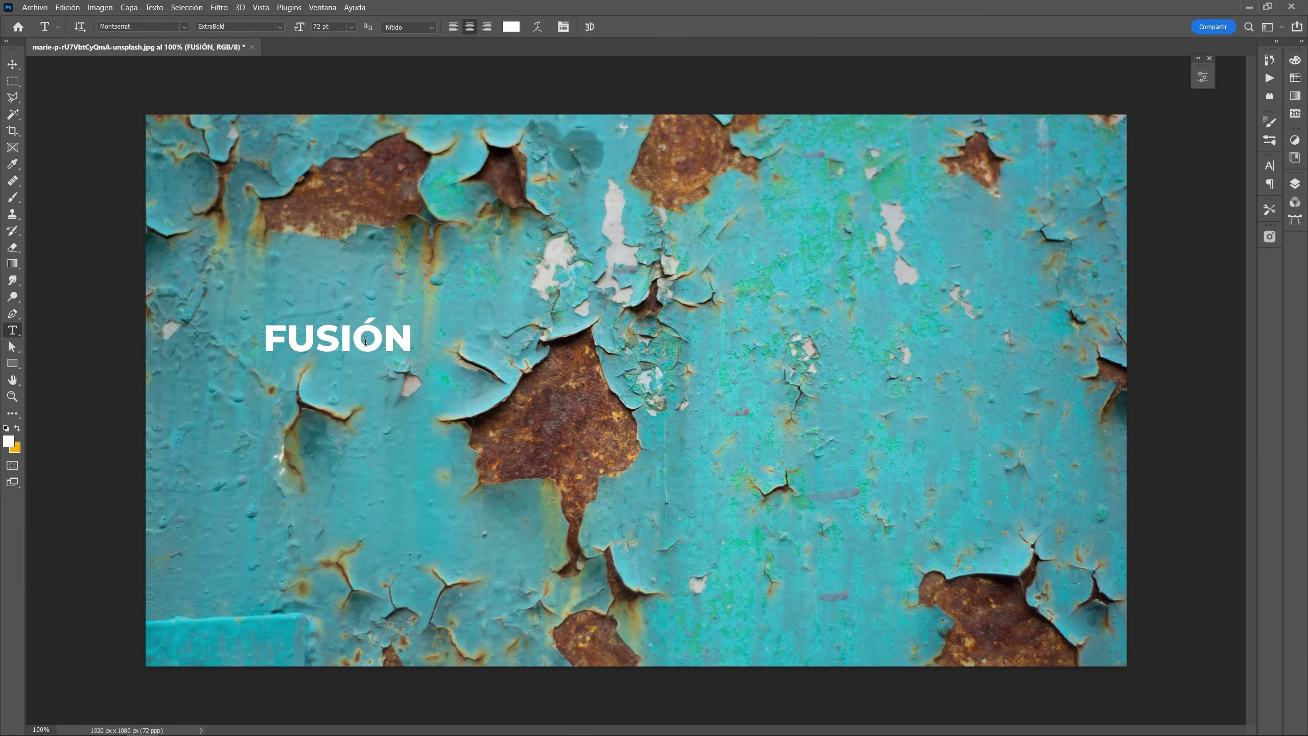
Scale the FUSIÓN text up to about 607% and select the whole canvas for centring.
key(ctrl+t)
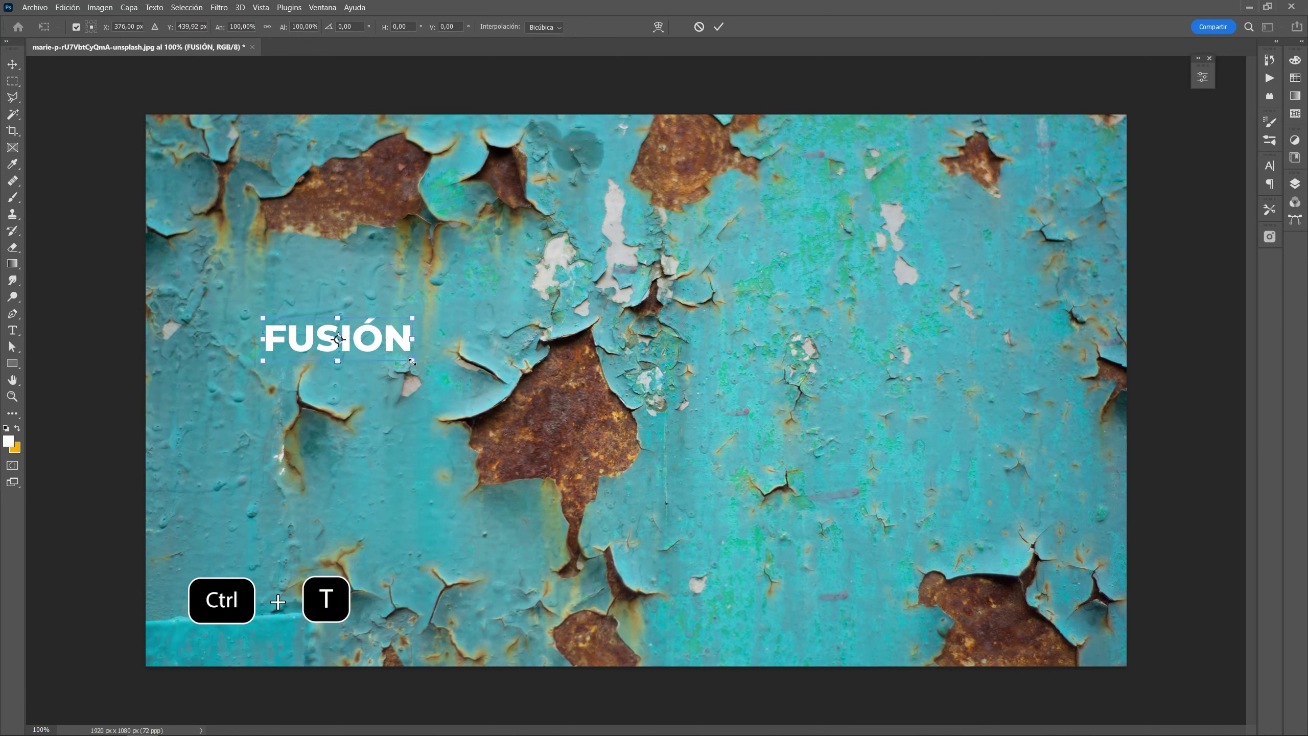
drag(412, 361, 938, 592)
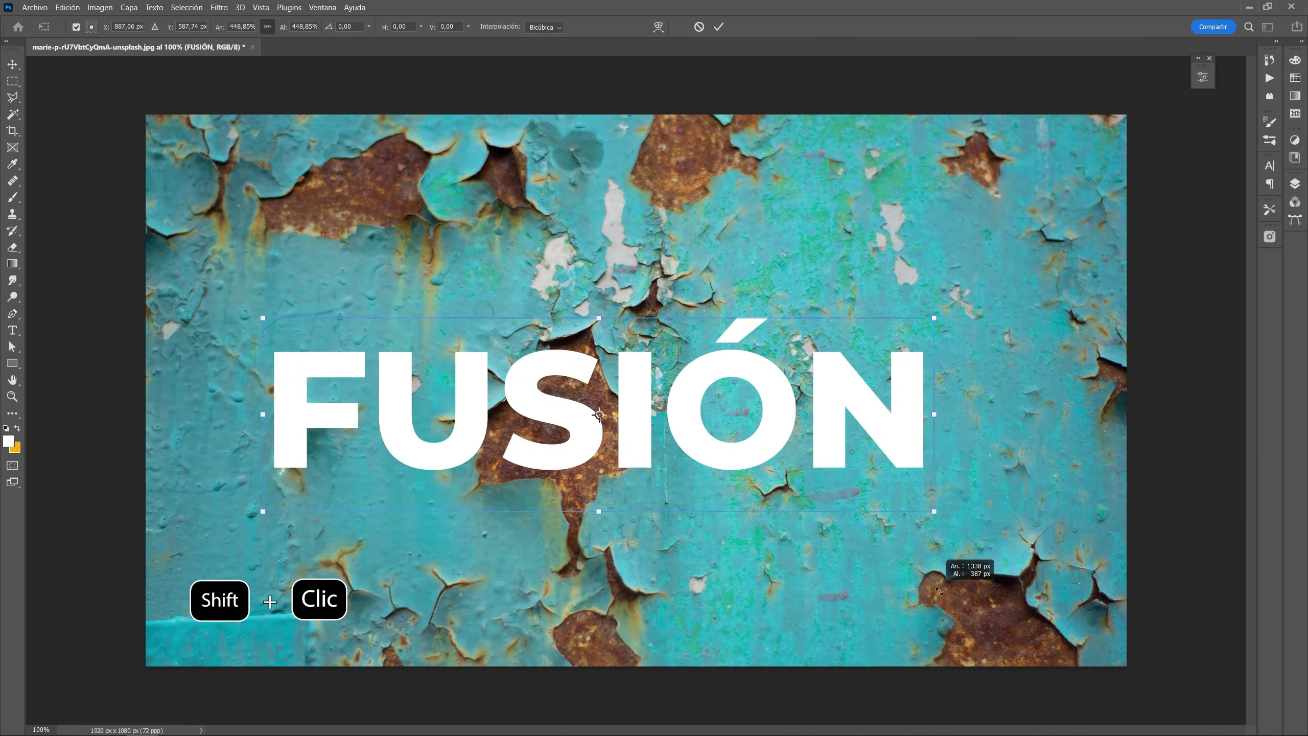
drag(938, 591, 1089, 621)
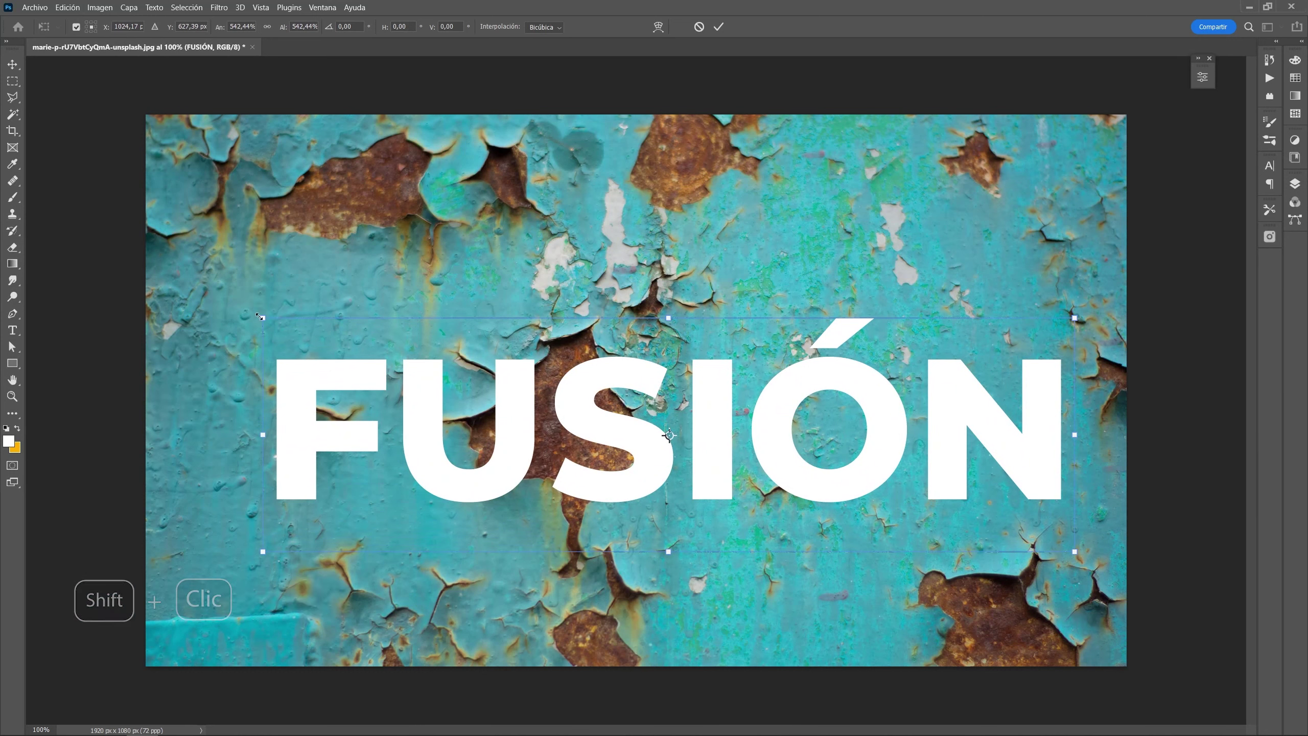
drag(260, 316, 163, 289)
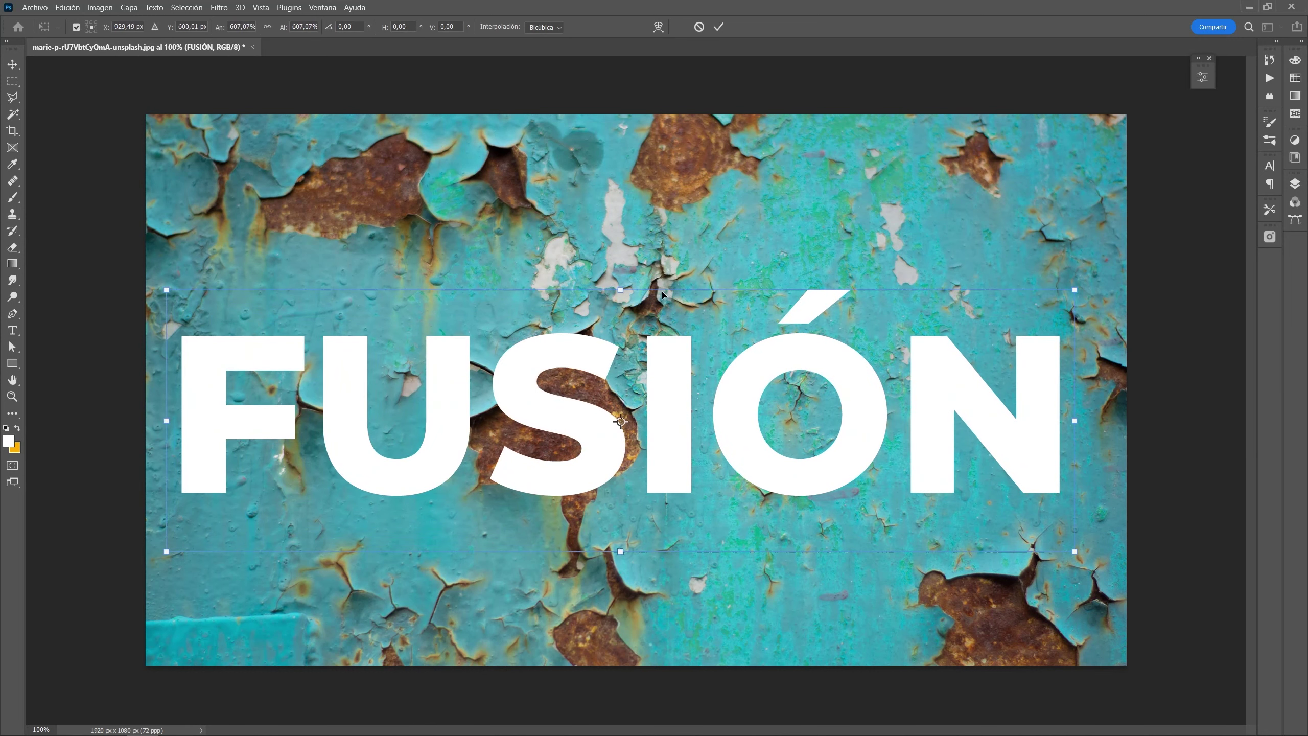
key(Return)
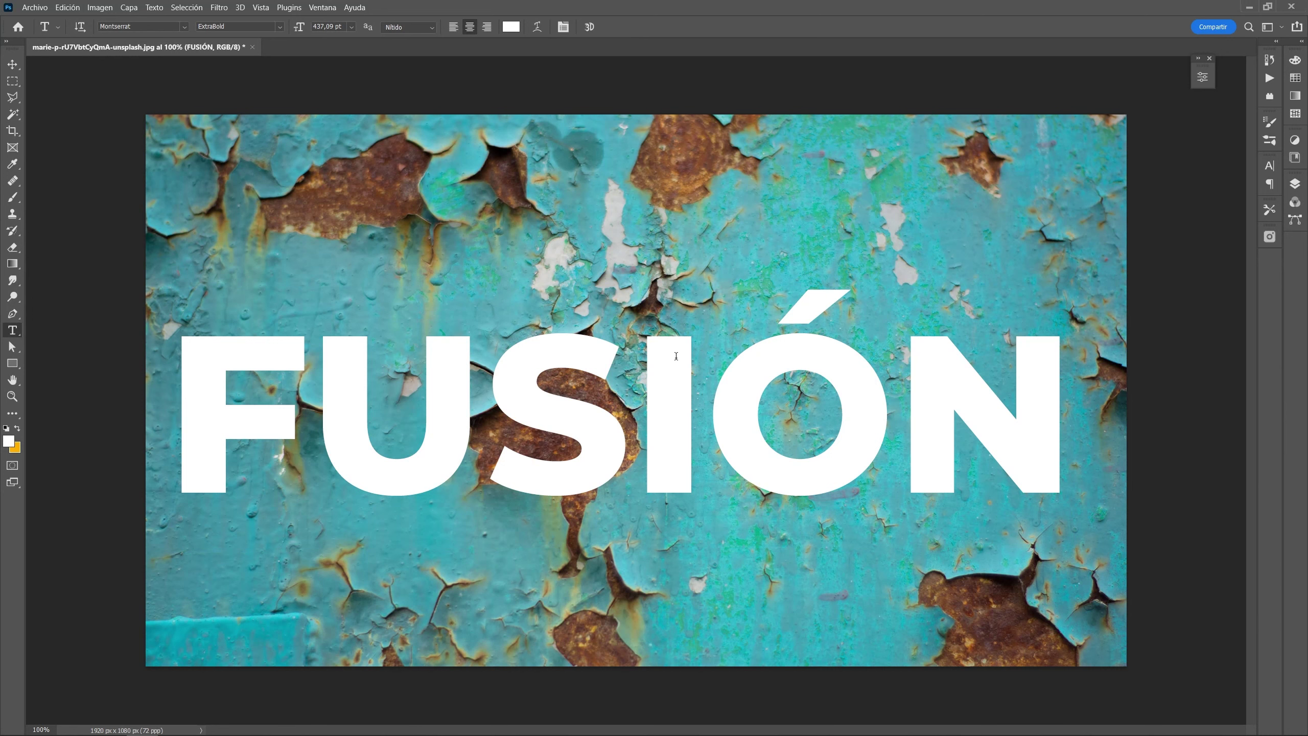
key(v)
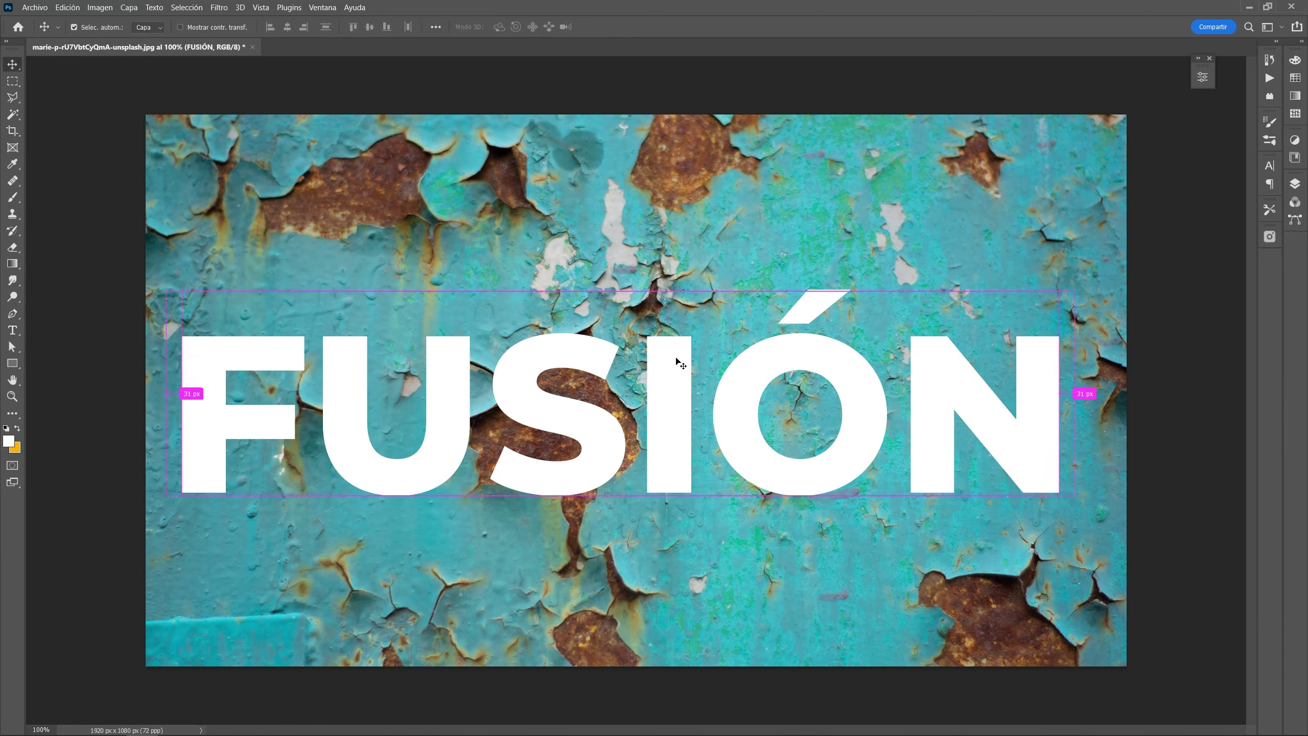
key(ctrl+a)
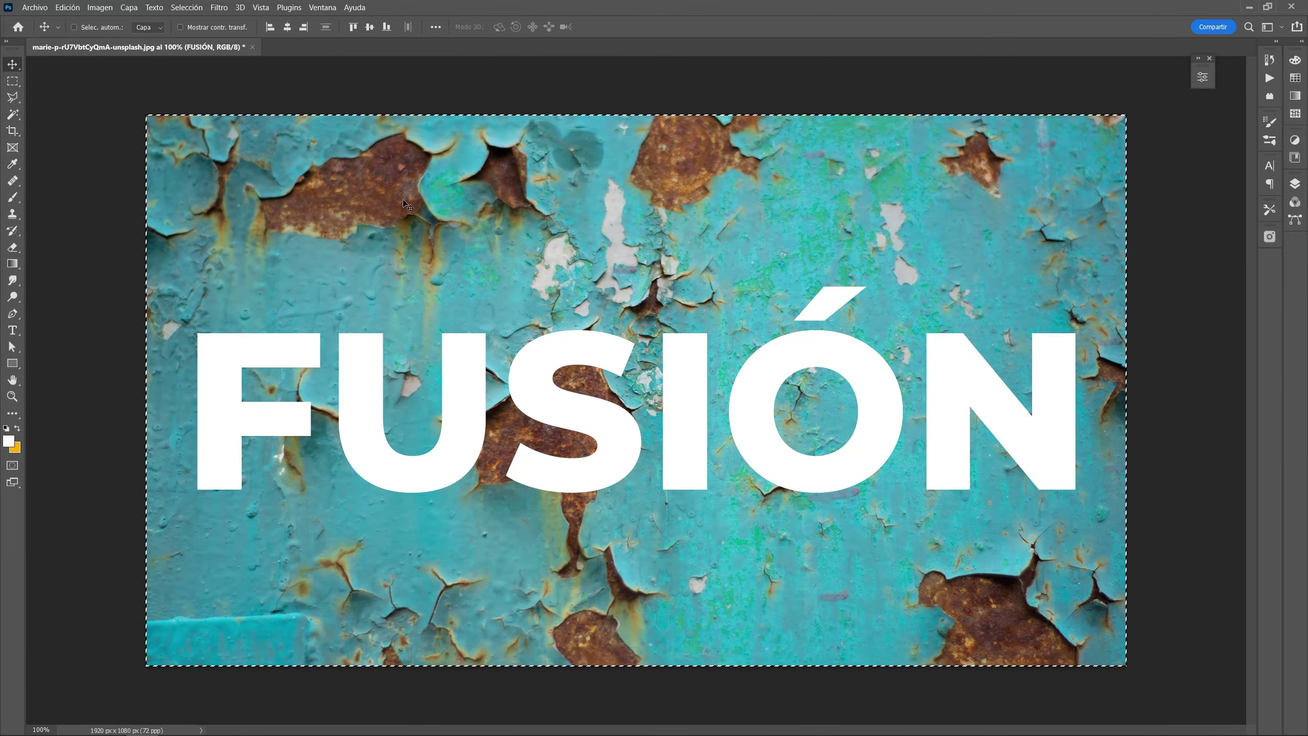
Deselect, show the Layers panel and convert the FUSIÓN layer to a smart object.
key(ctrl+d)
key(ctrl+d)
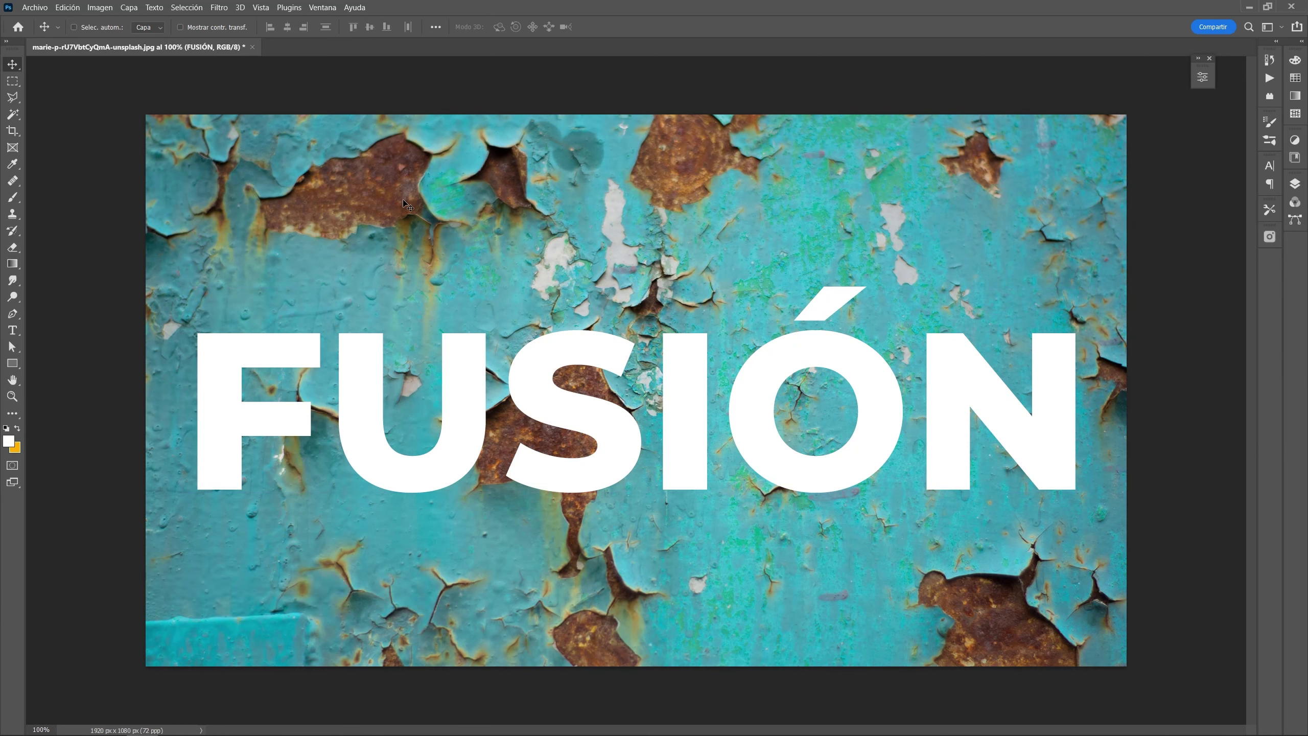
key(F7)
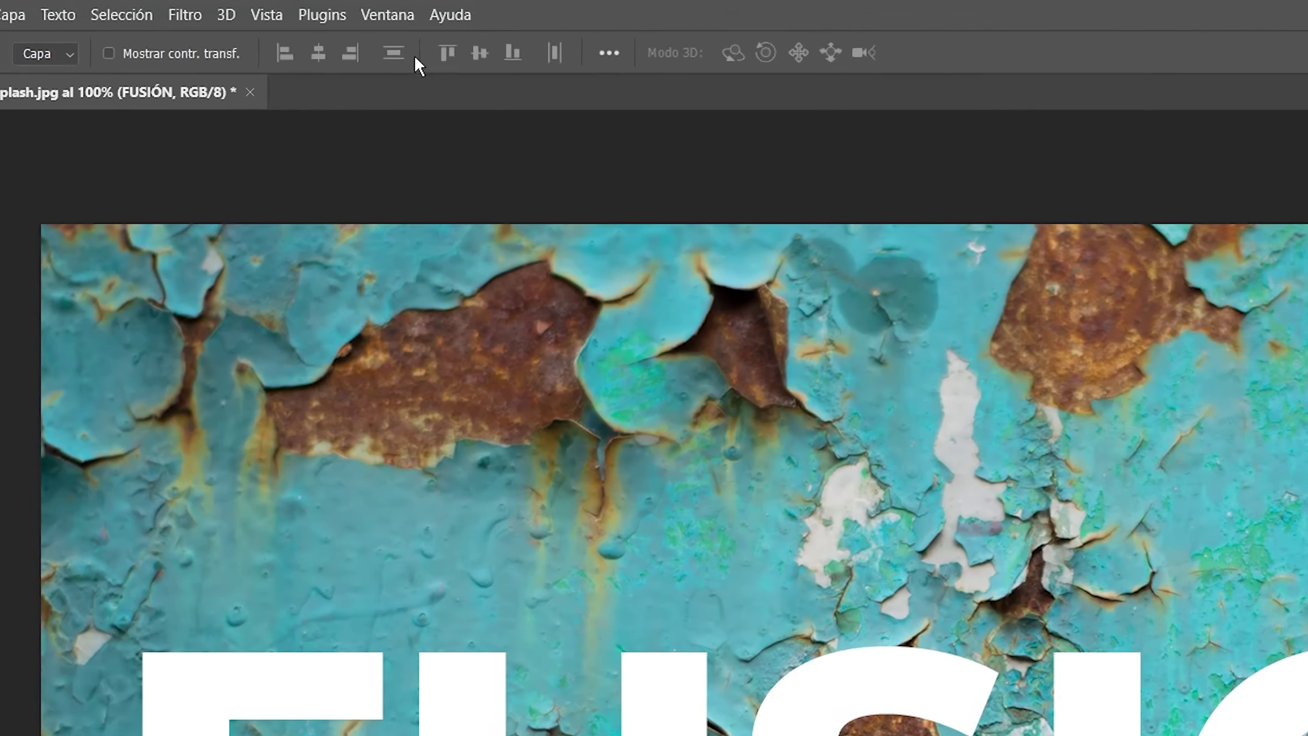
click(325, 7)
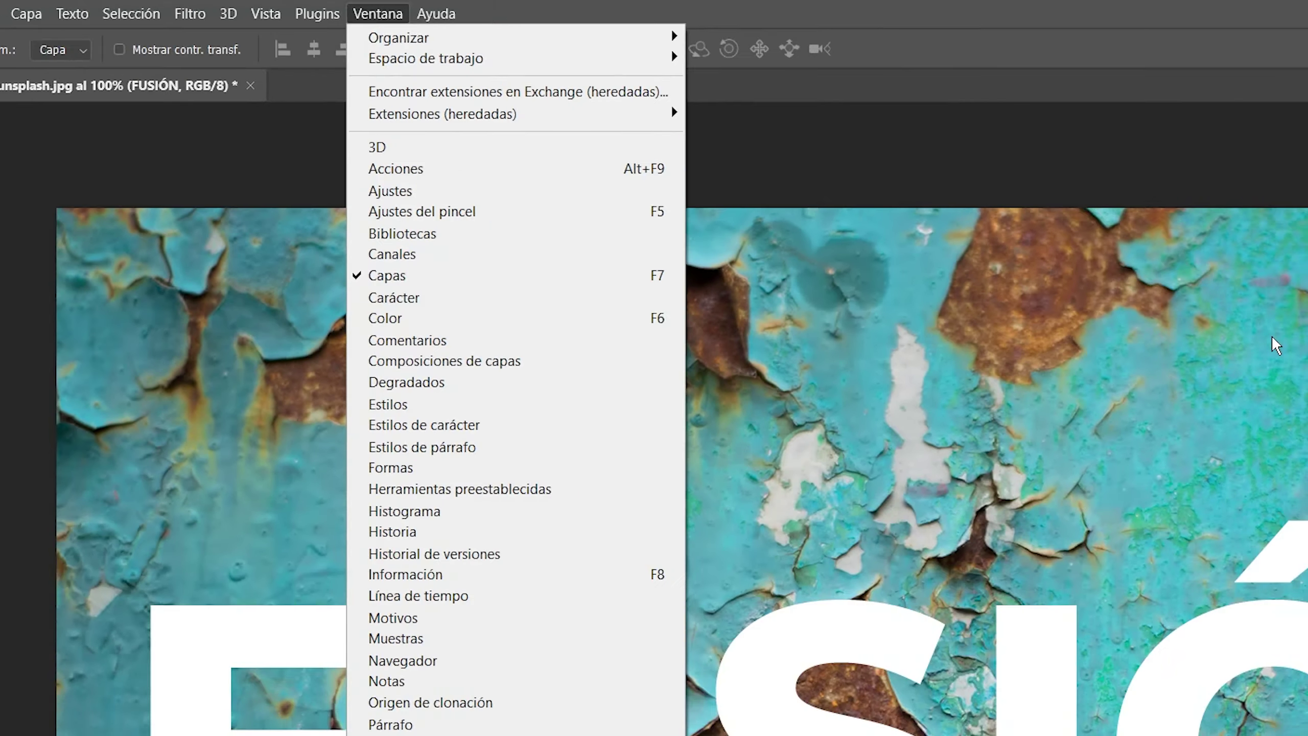
click(1212, 193)
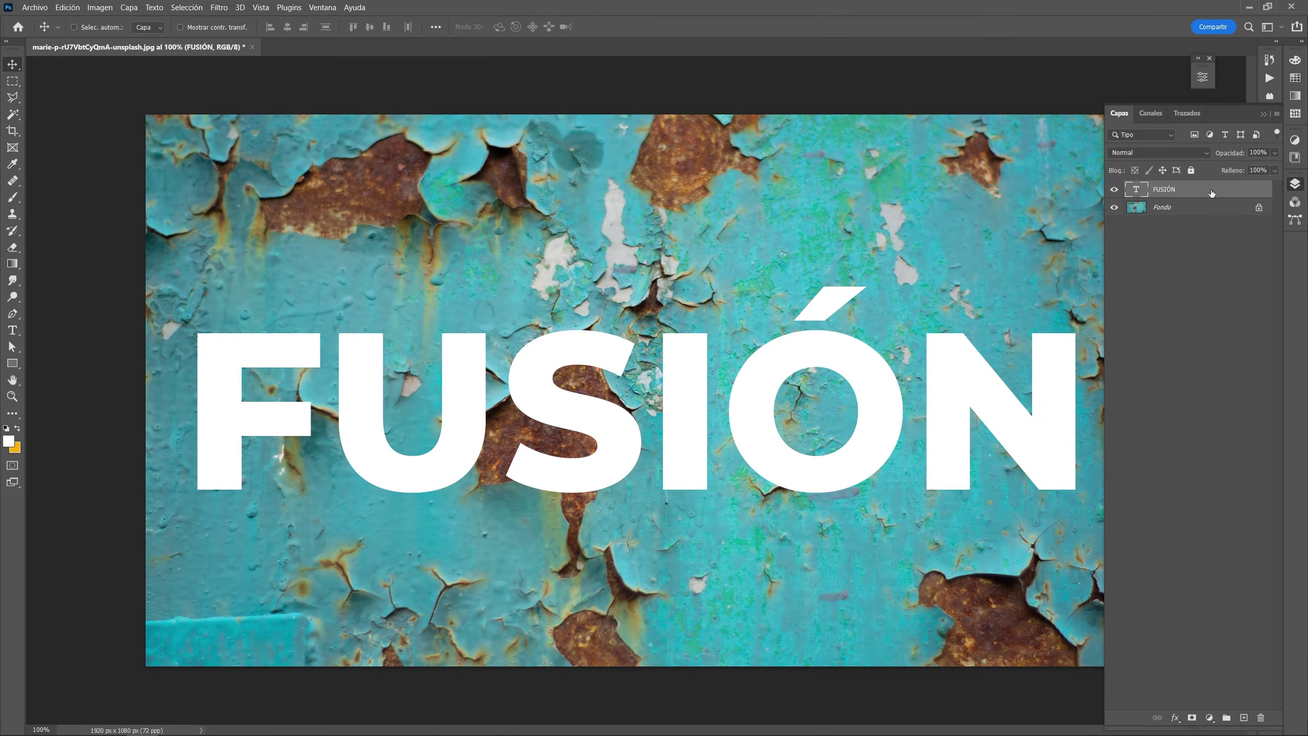
right_click(1212, 193)
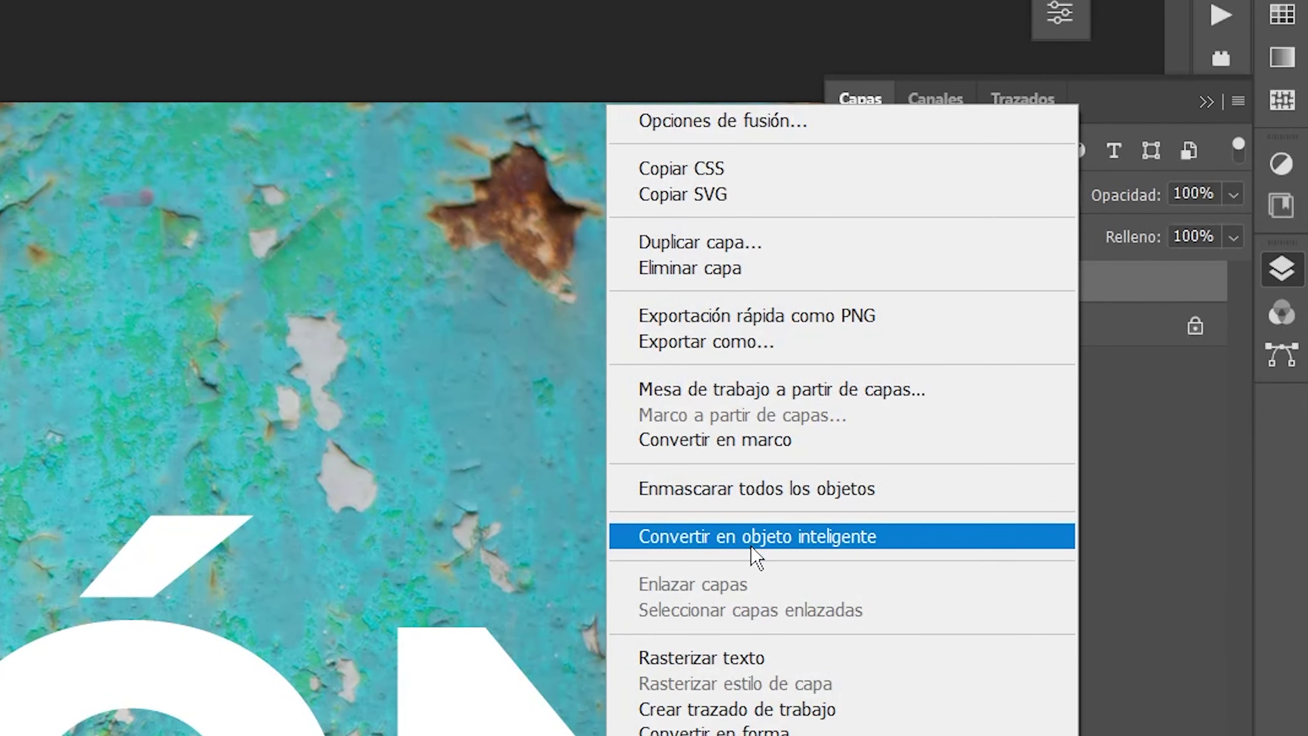
click(756, 546)
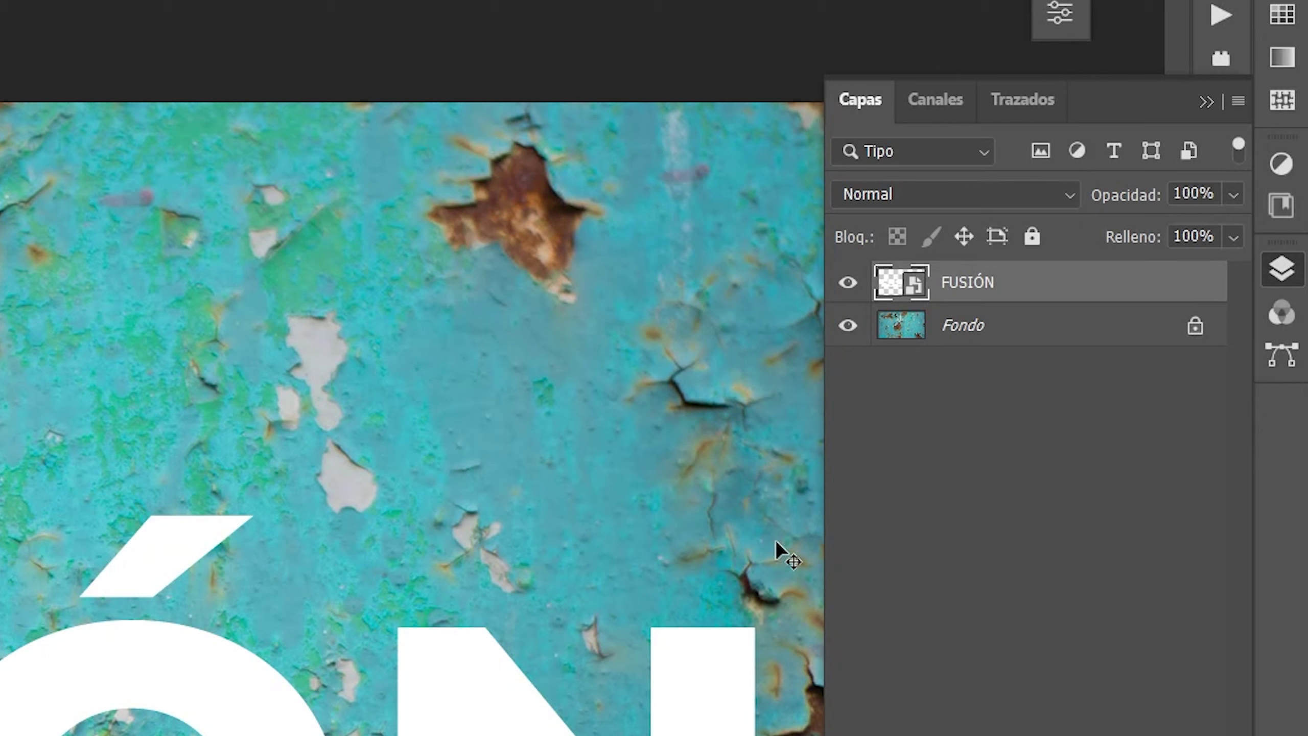
Duplicate the Fondo layer into a new document named 'Fusión'.
click(975, 332)
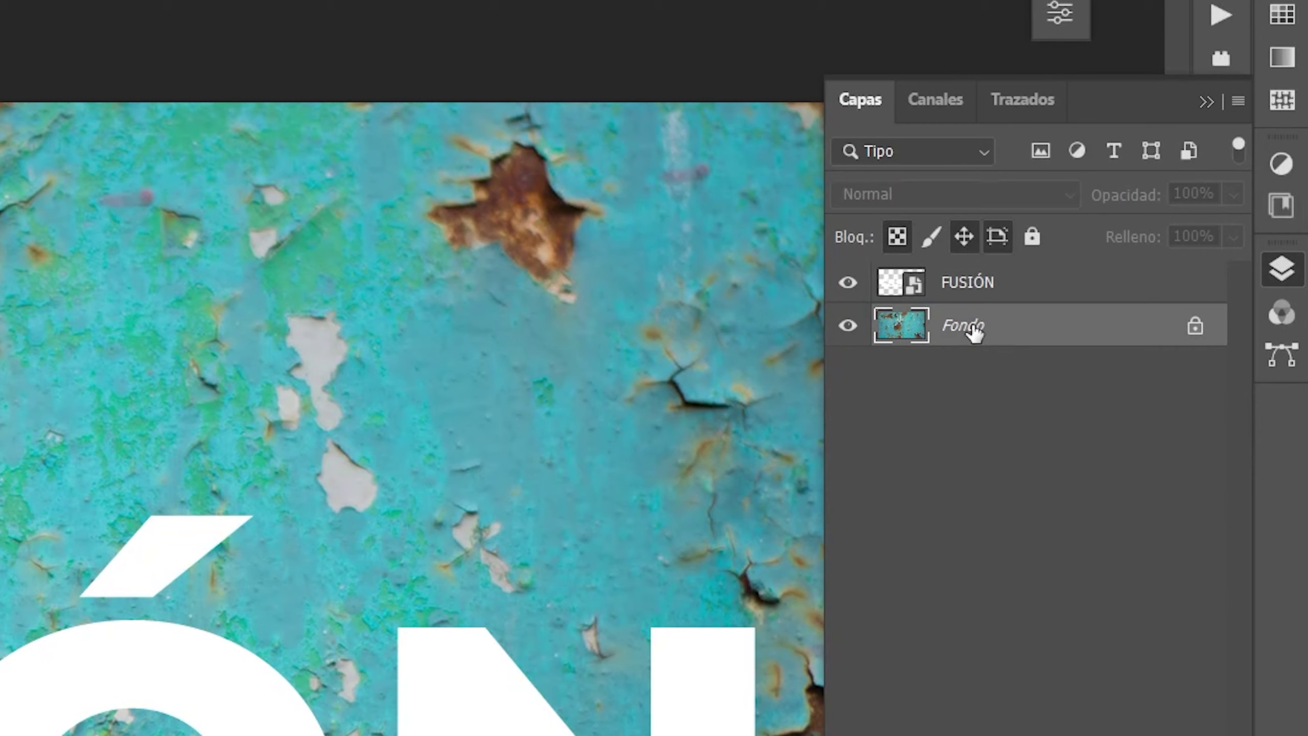
right_click(974, 330)
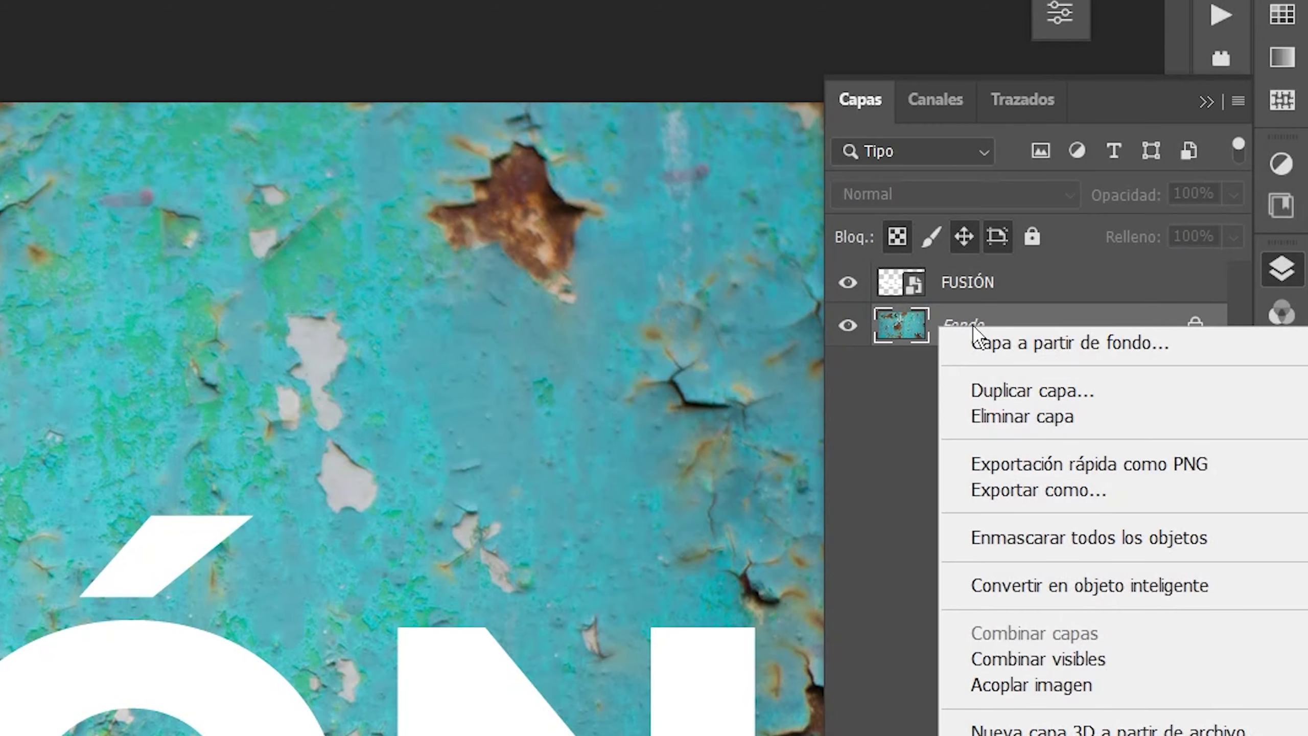
click(973, 384)
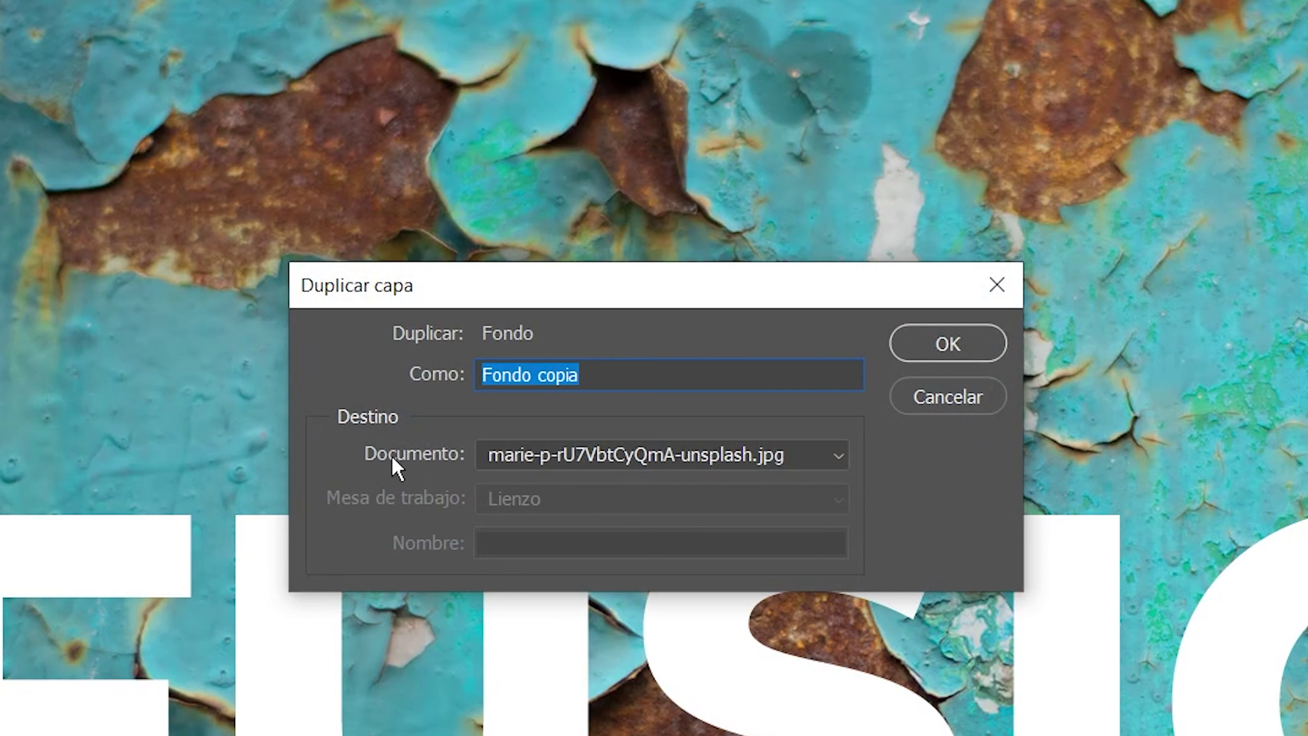
click(531, 456)
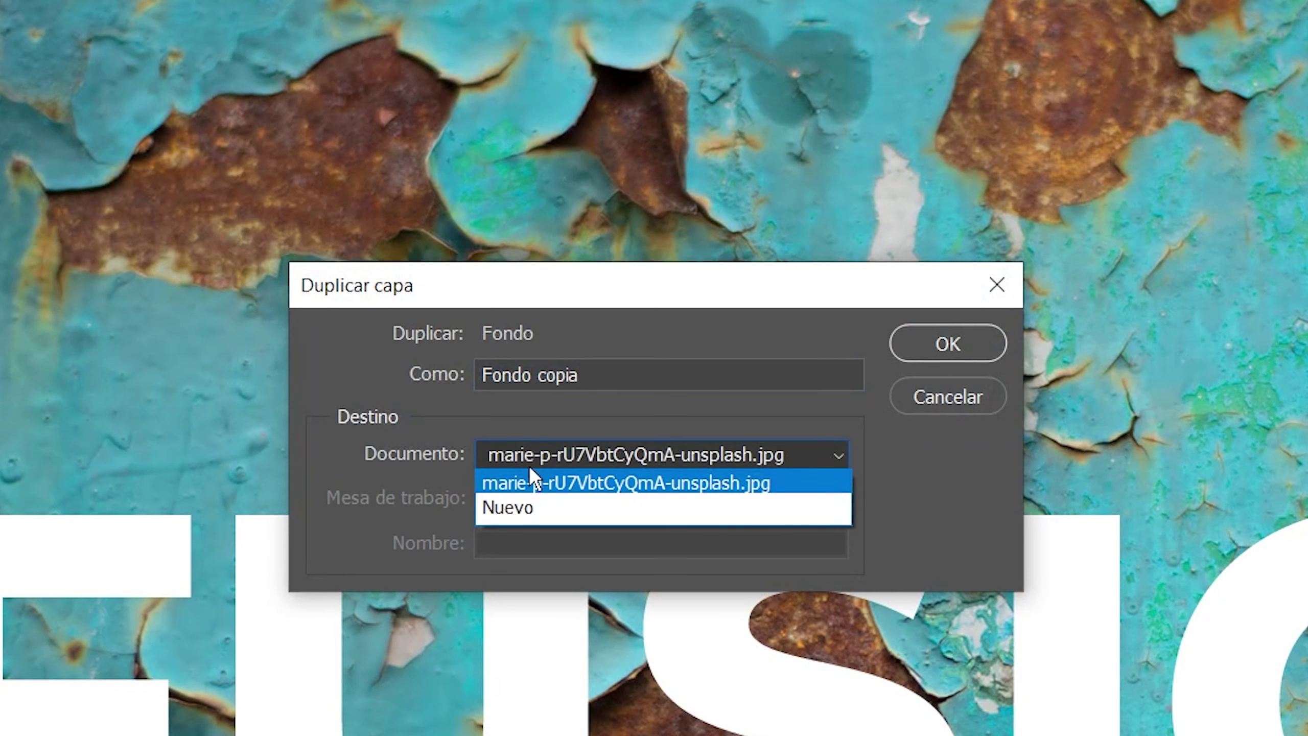
click(504, 508)
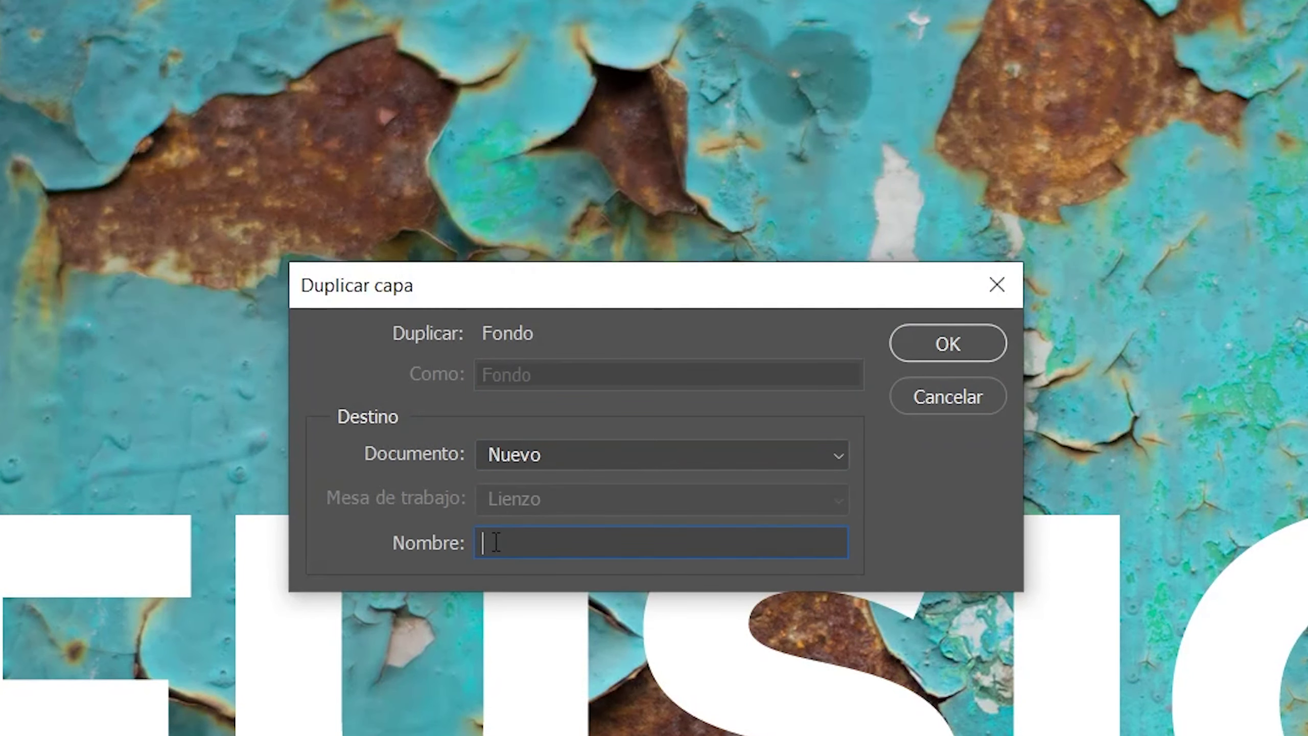
text(F)
text(usión)
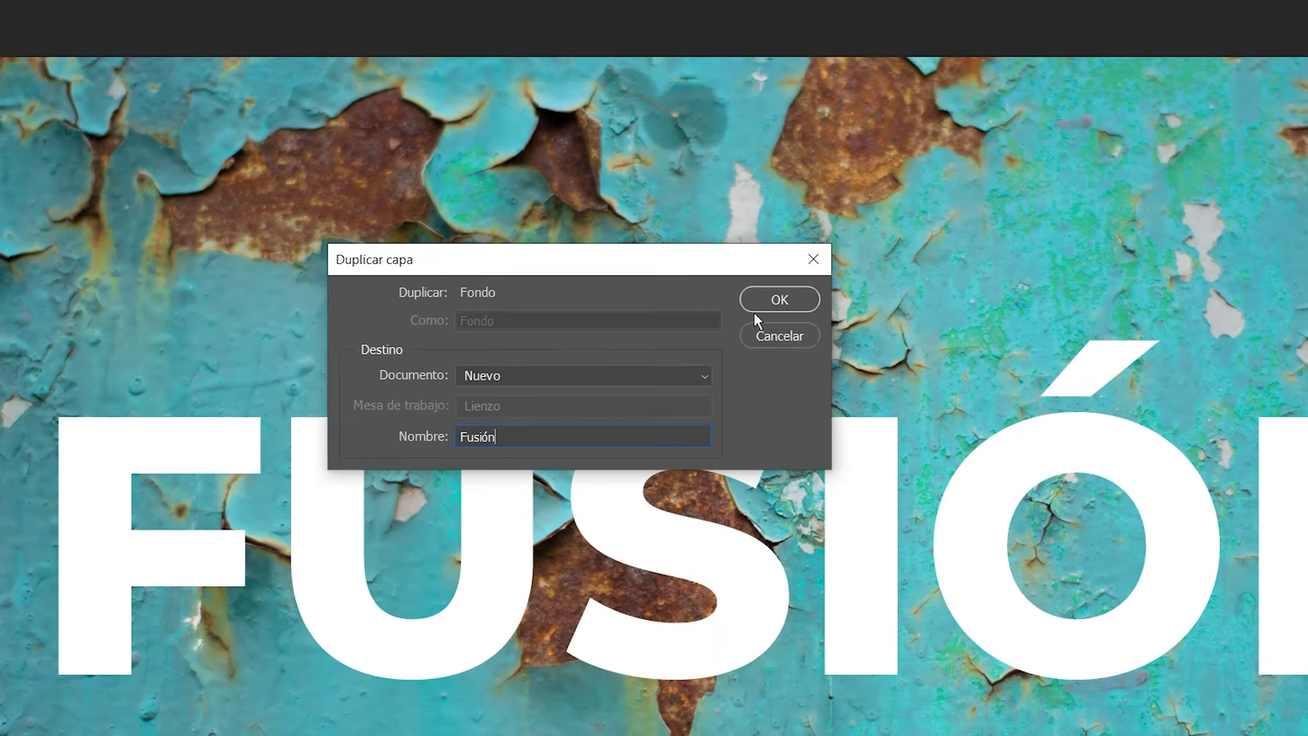
click(911, 359)
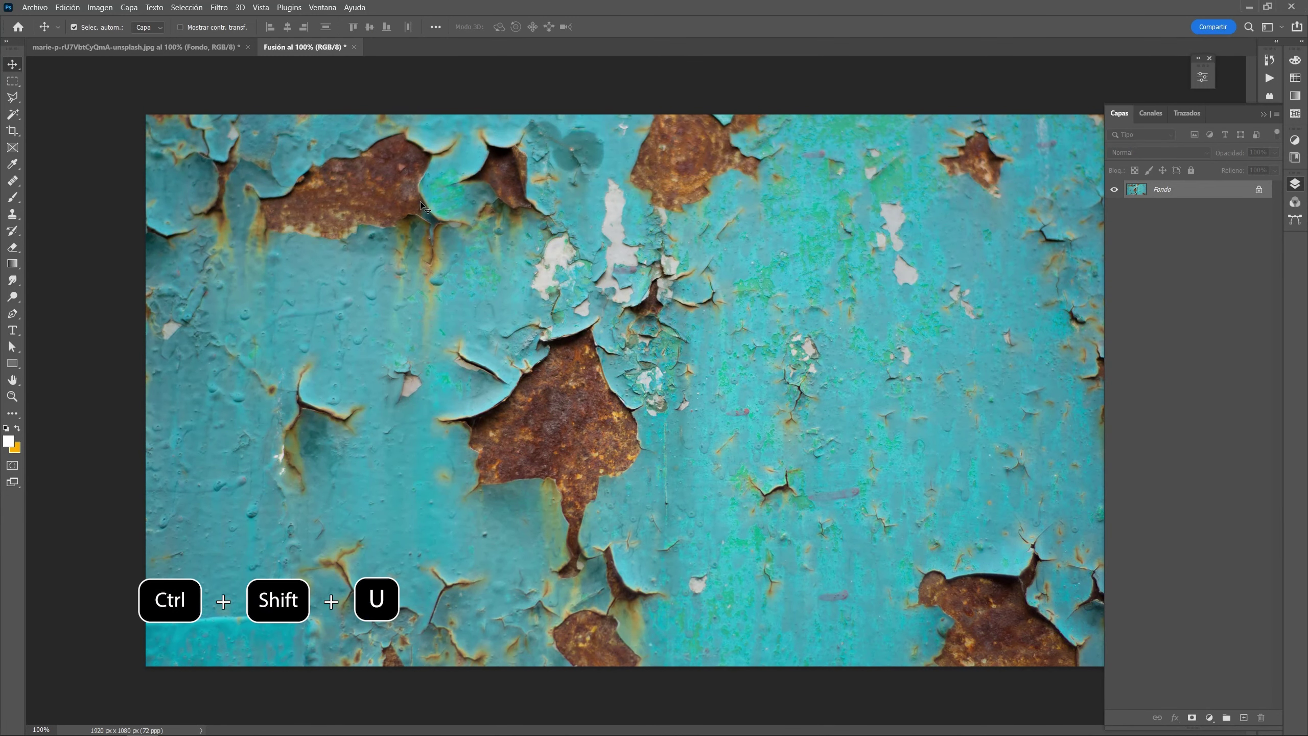
Desaturate the texture to grayscale and apply a 2-pixel Gaussian blur.
key(ctrl+shift+u)
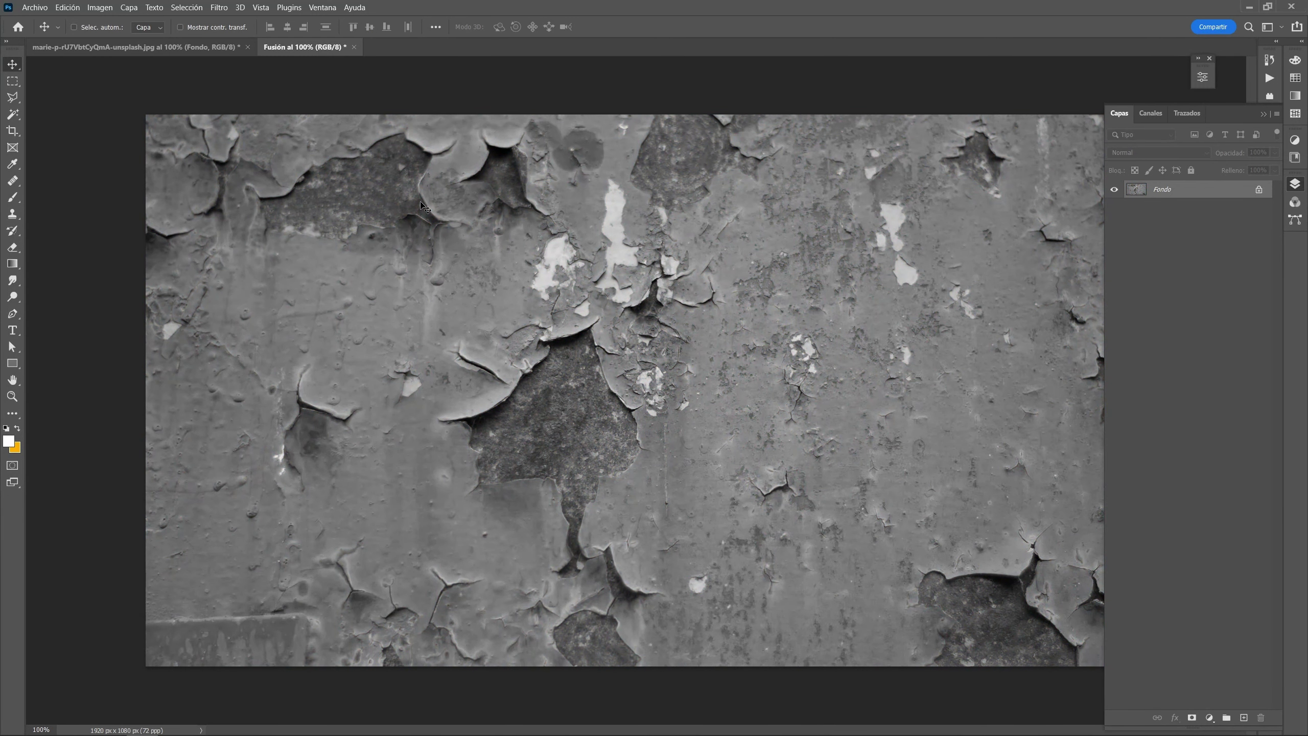
click(222, 11)
mouse_move(395, 413)
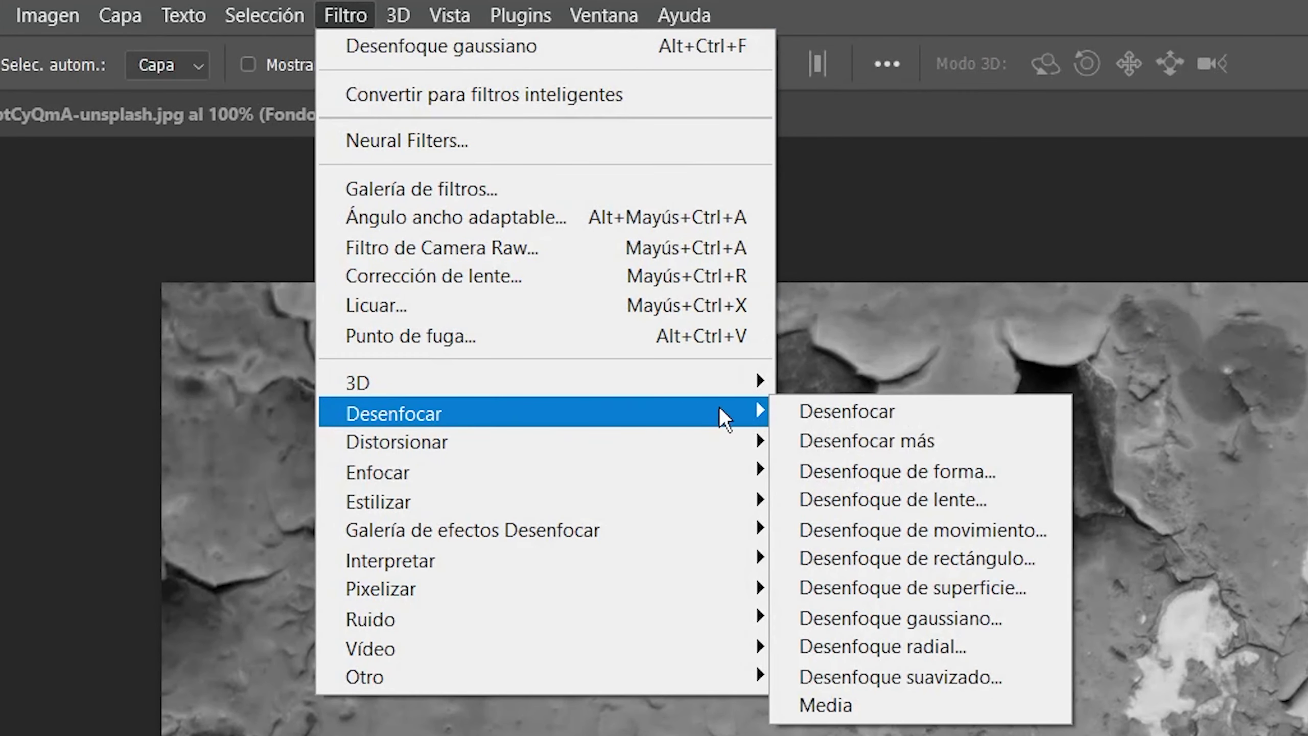
click(823, 613)
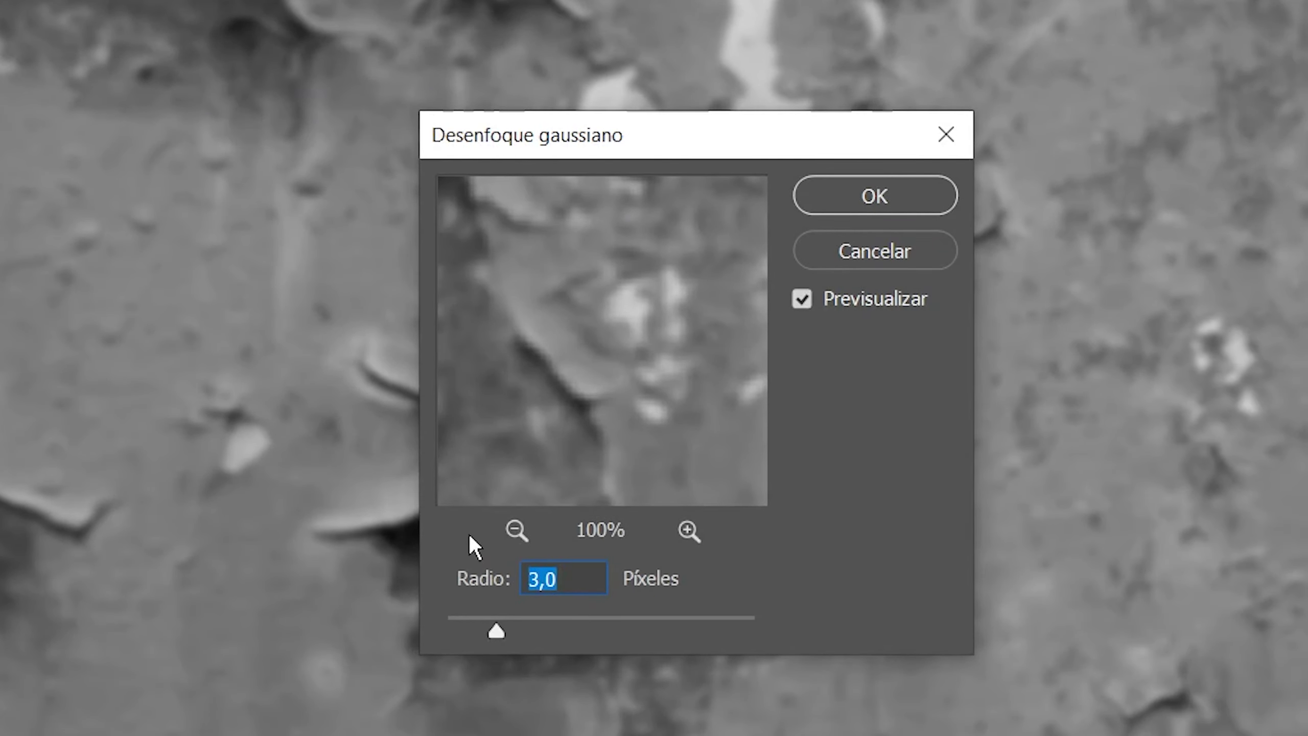
text(2)
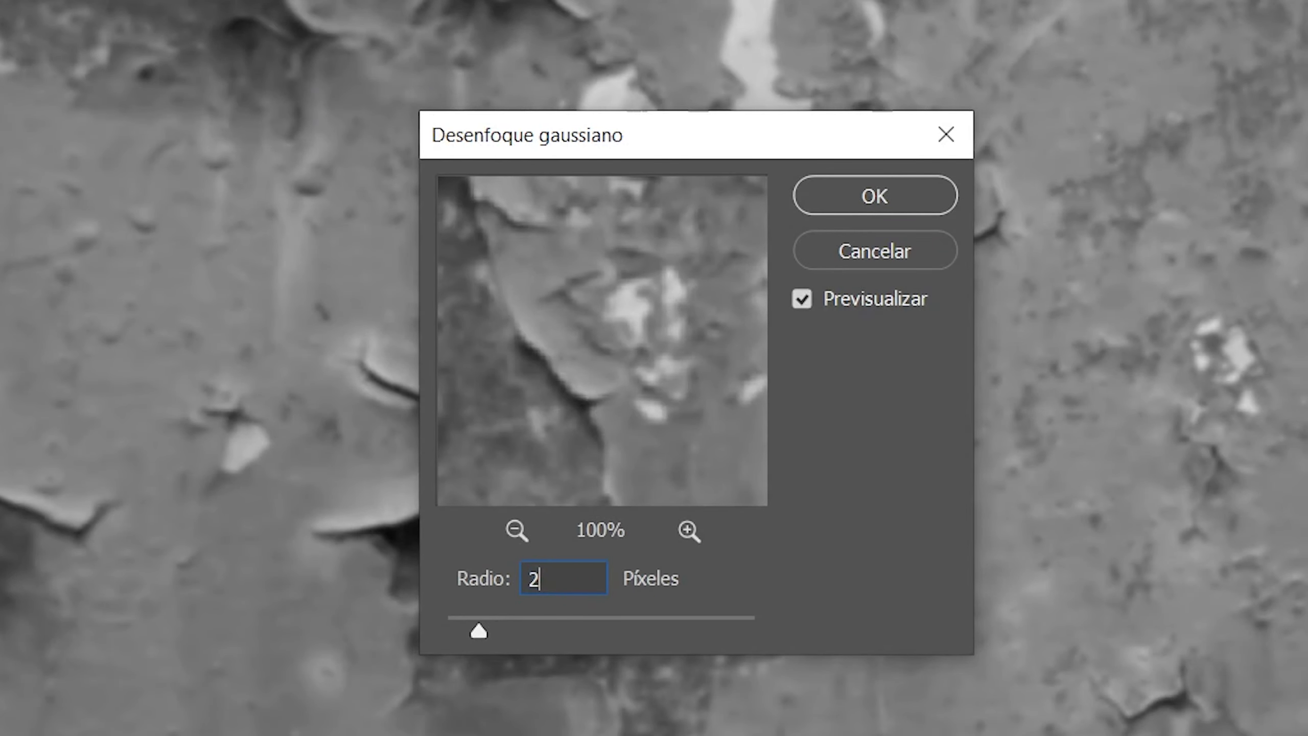
click(844, 197)
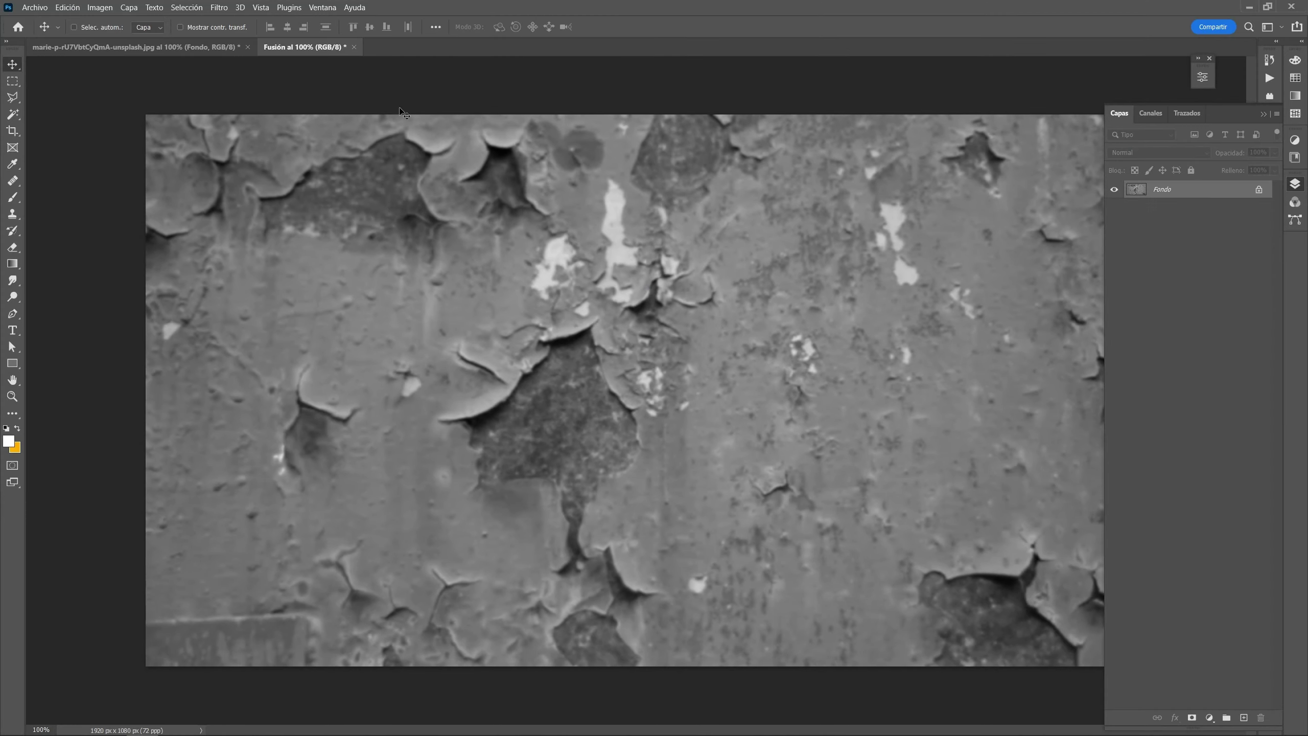
Save the texture on the computer as Fusión.psd and close it.
click(354, 47)
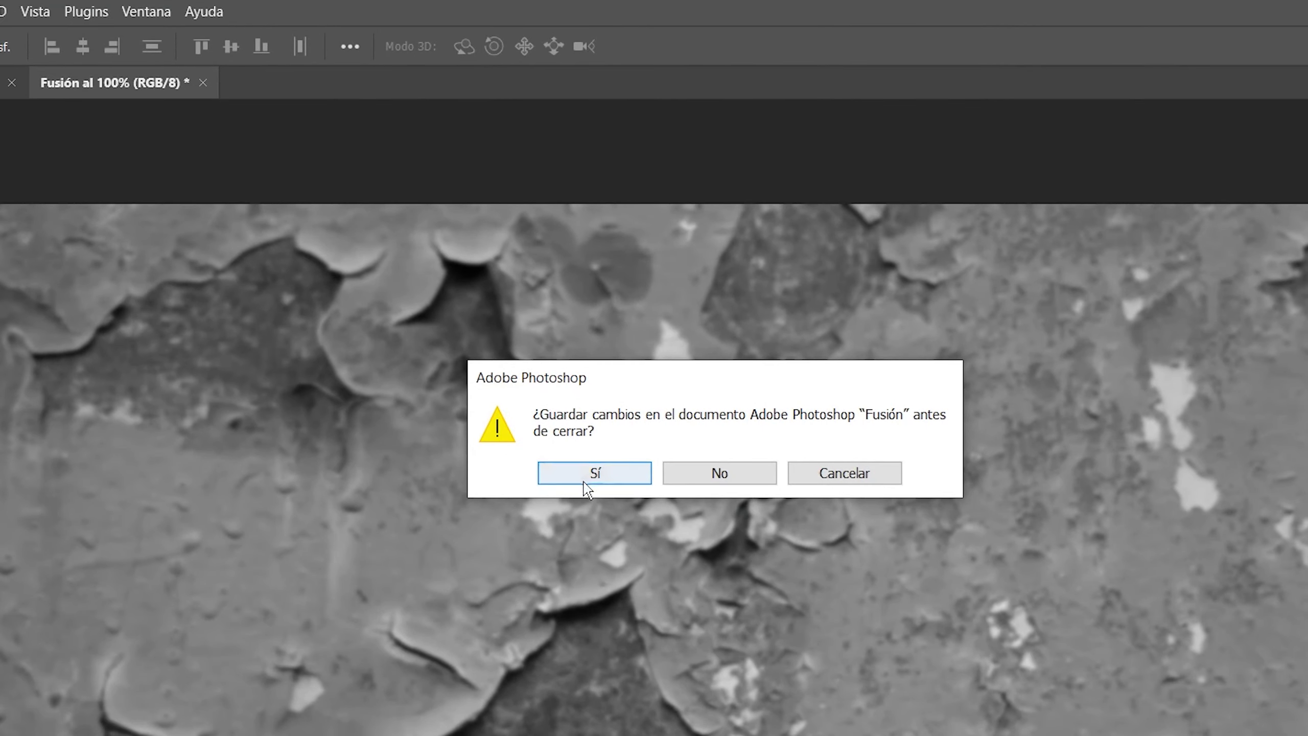
click(605, 477)
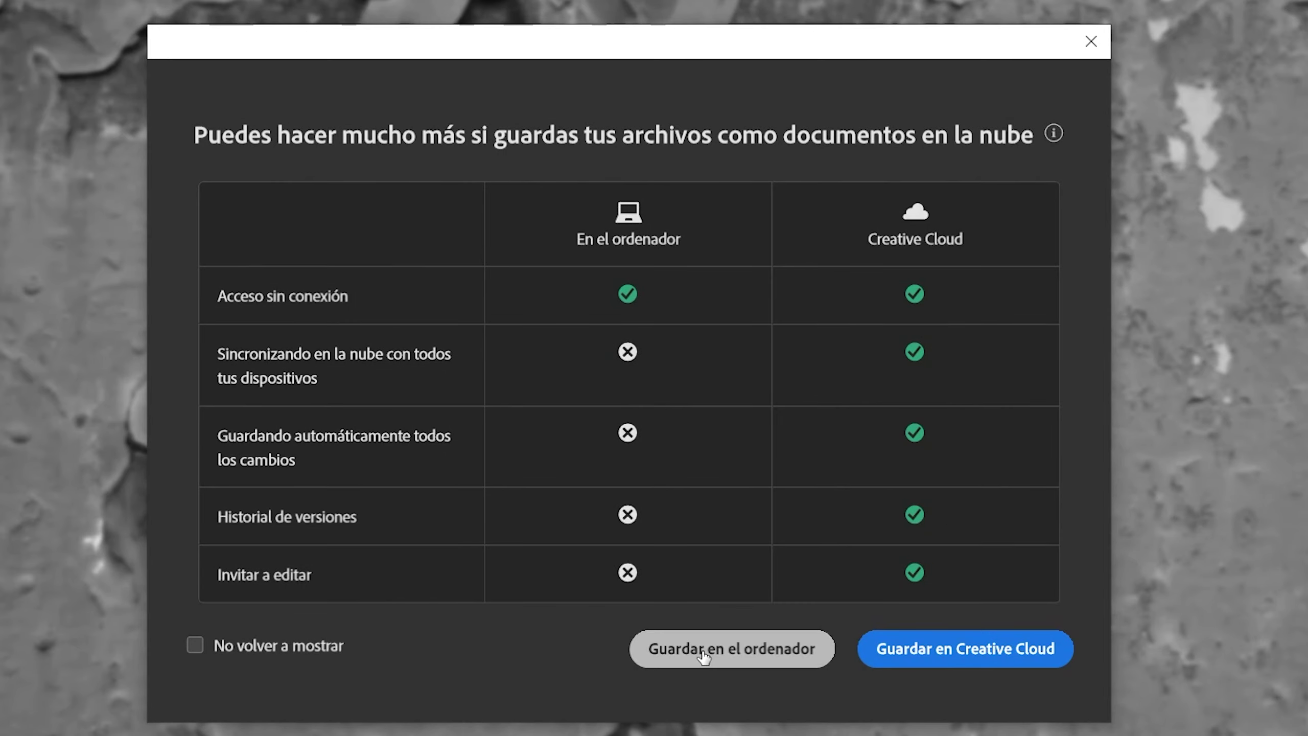
click(702, 650)
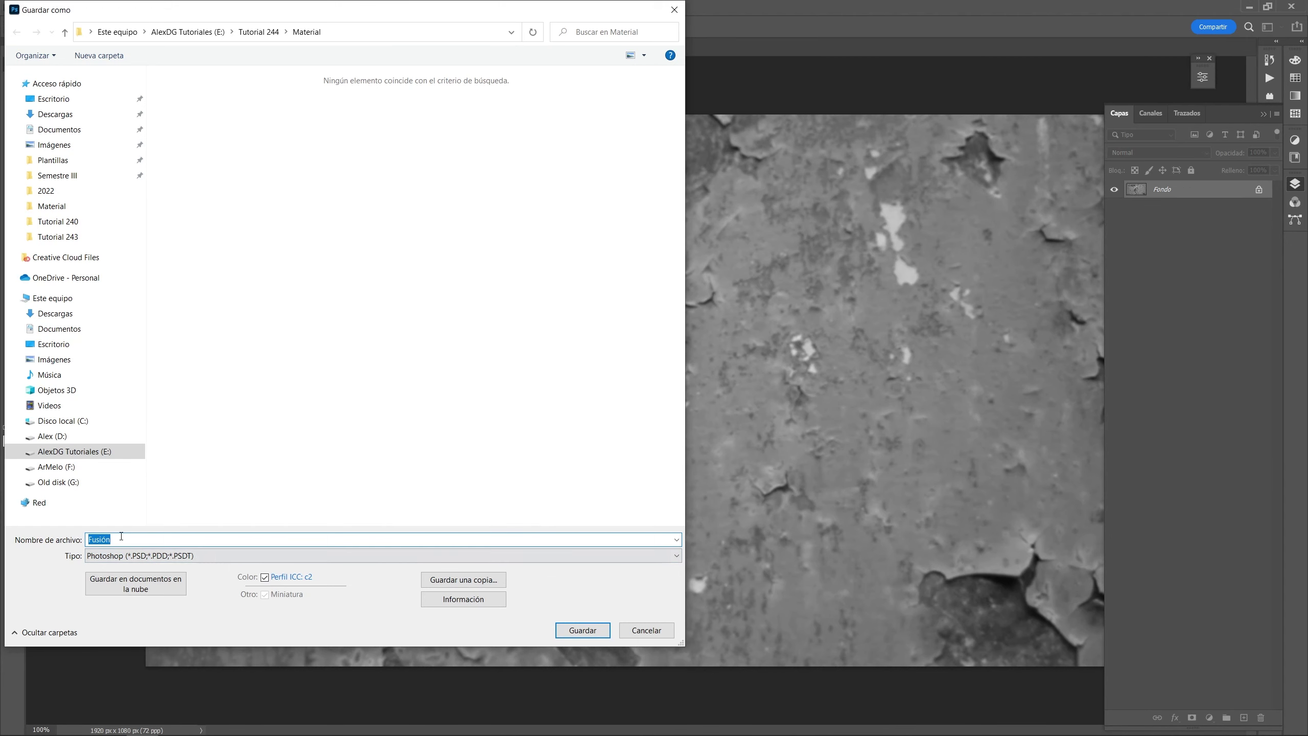
click(584, 629)
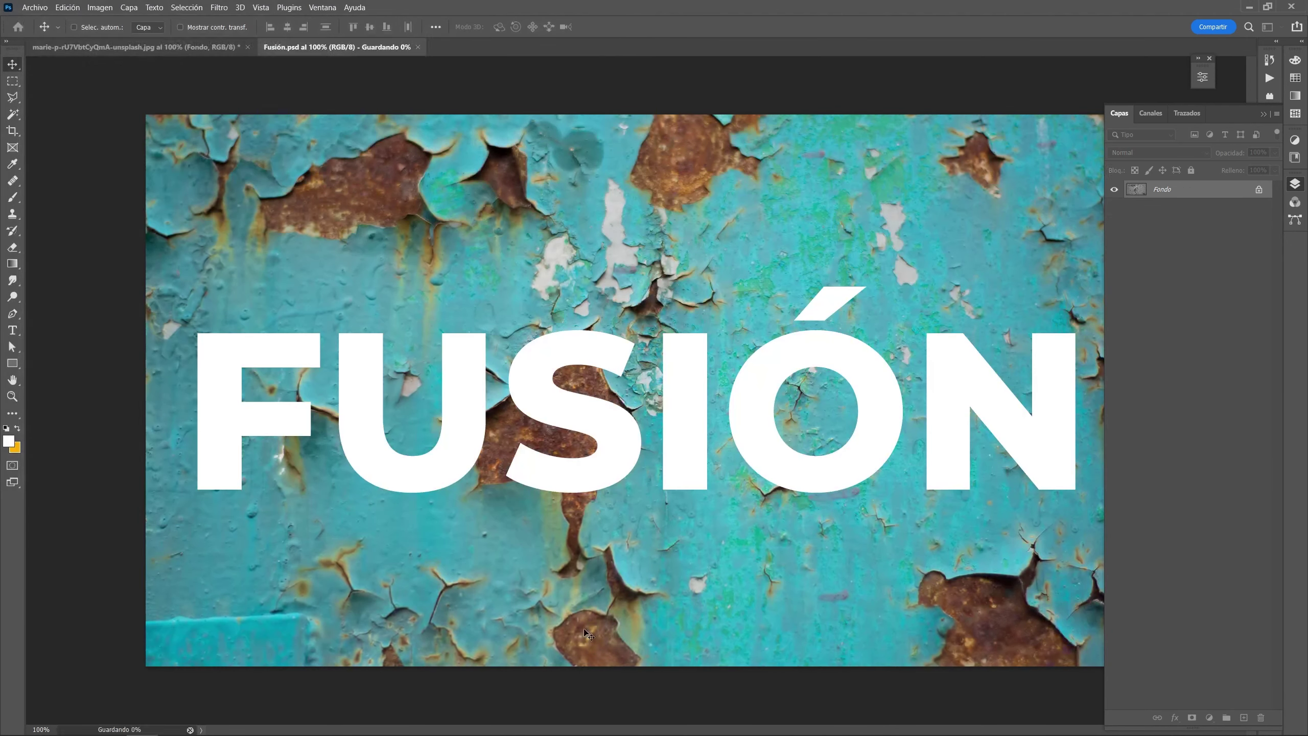
key(ctrl+w)
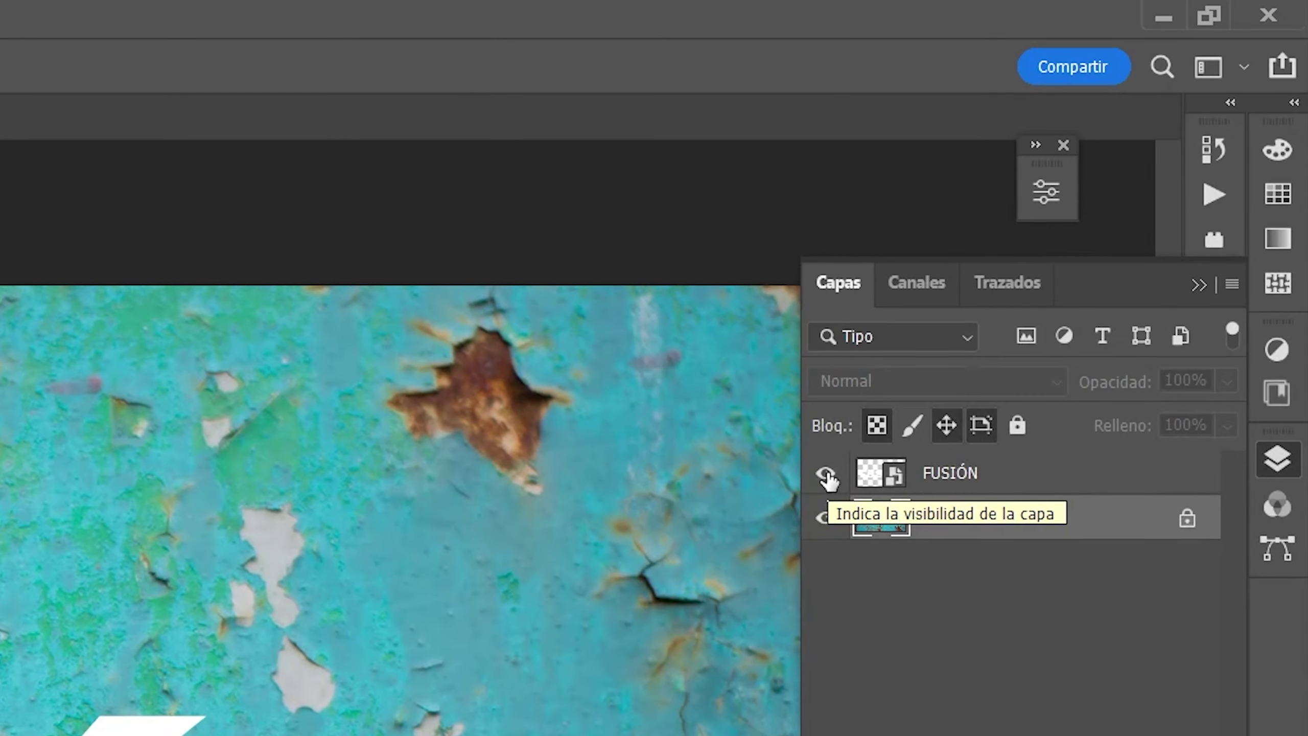
Hide the FUSIÓN layer and view only the Azul channel.
click(826, 473)
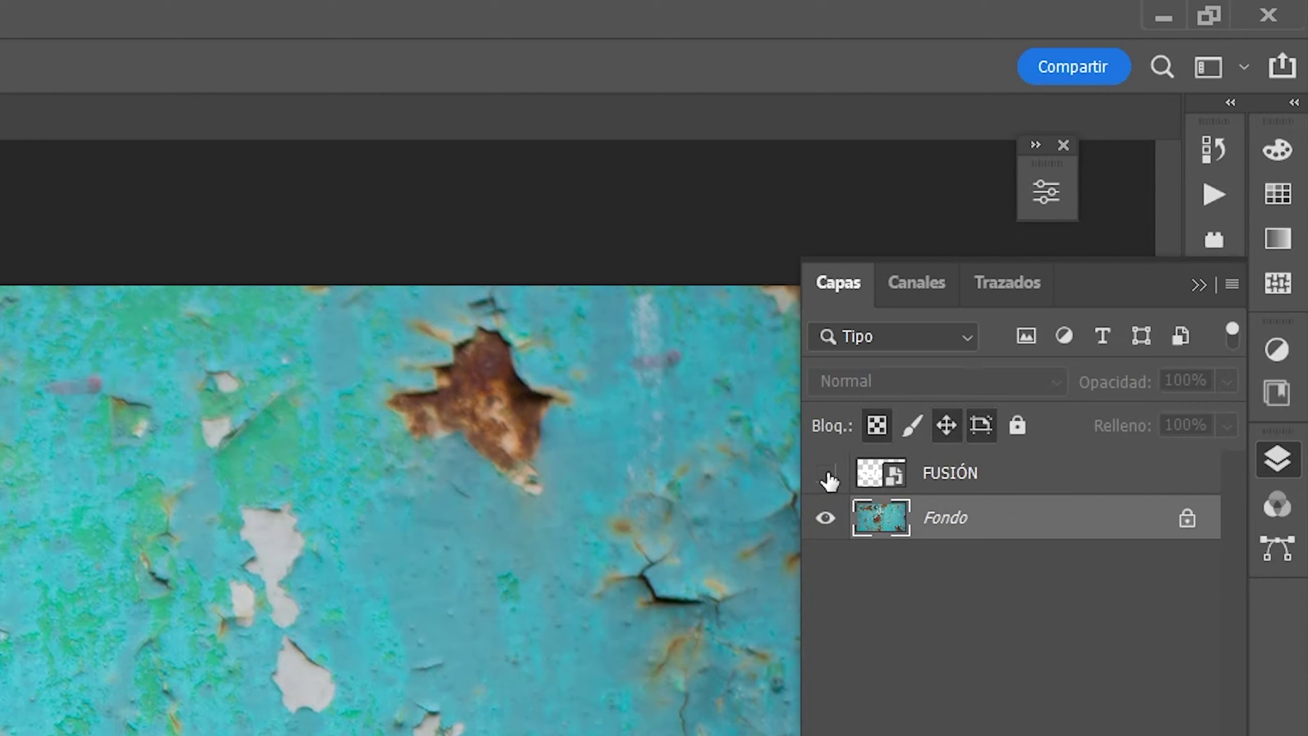
click(906, 283)
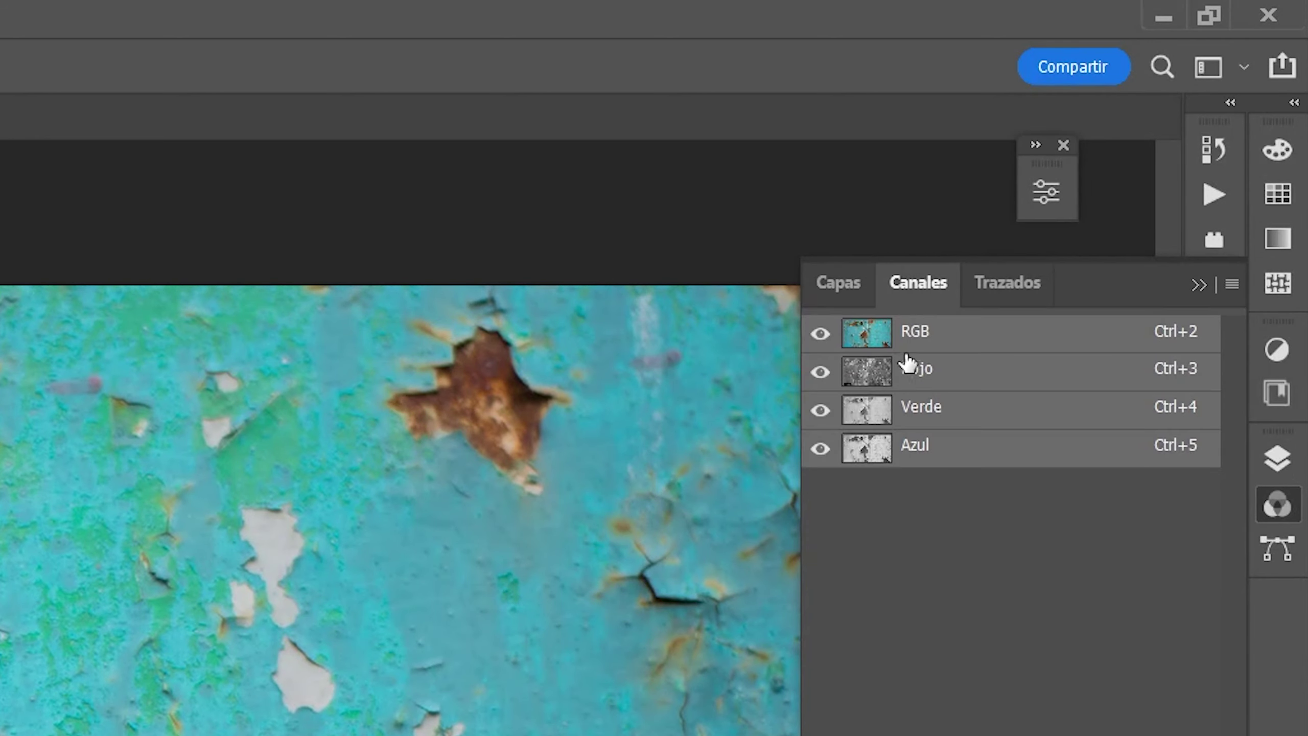
click(917, 462)
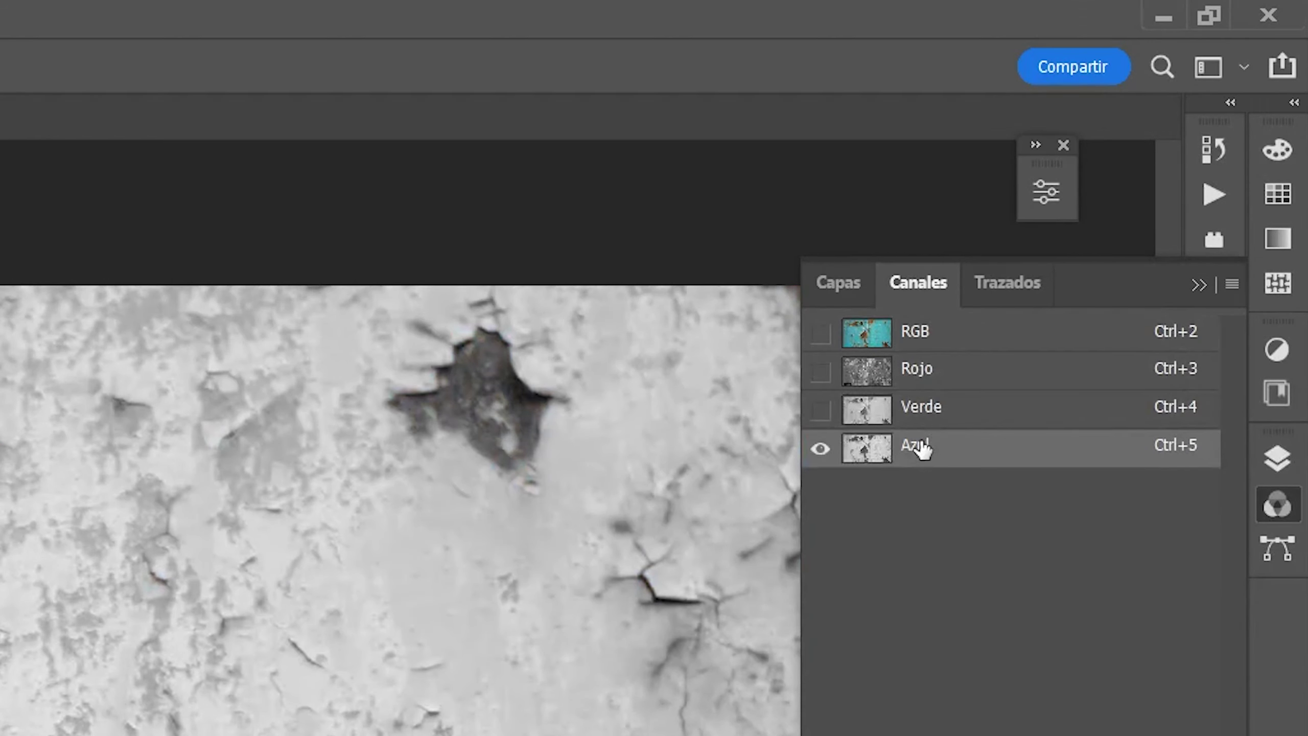
mouse_move(916, 447)
mouse_down()
mouse_move(1151, 649)
mouse_move(1150, 688)
mouse_up()
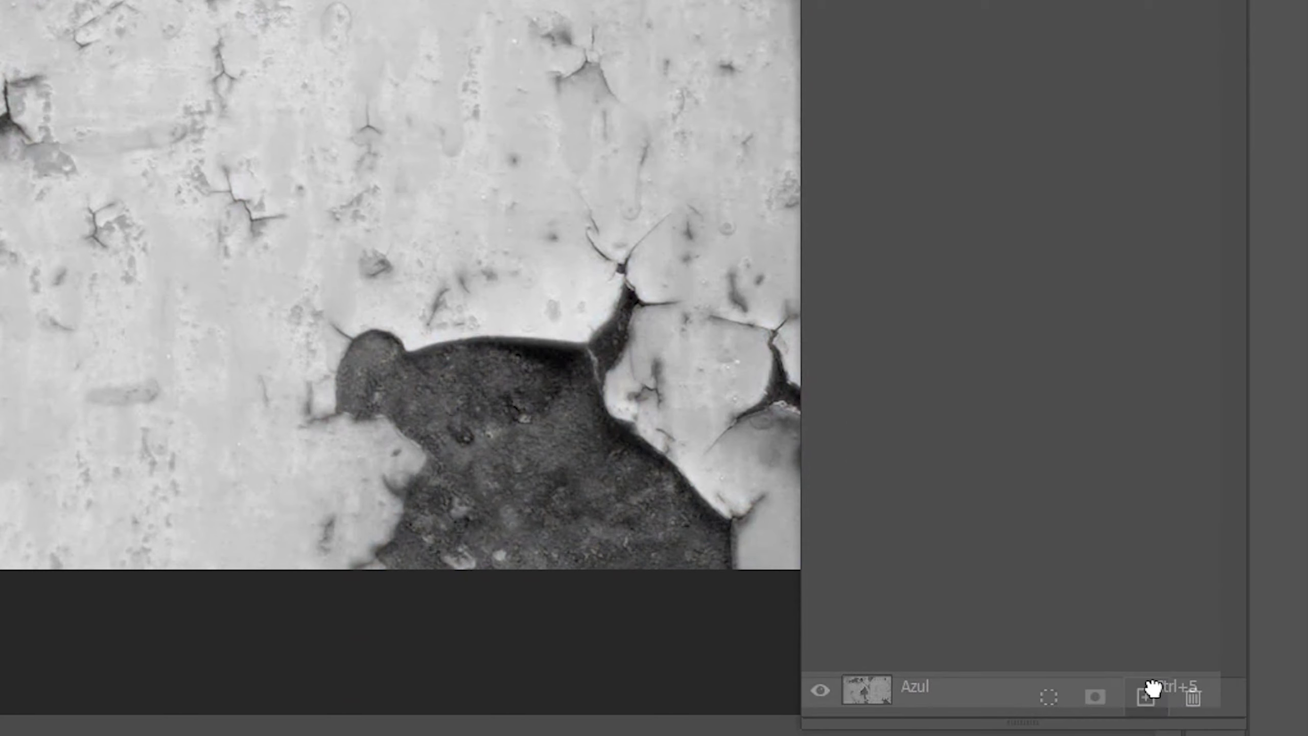
Duplicate Azul as 'Azul copia' and apply Levels at 79, 1,00 and 215.
mouse_move(1150, 688)
mouse_down()
mouse_move(1136, 698)
mouse_move(1147, 698)
mouse_up()
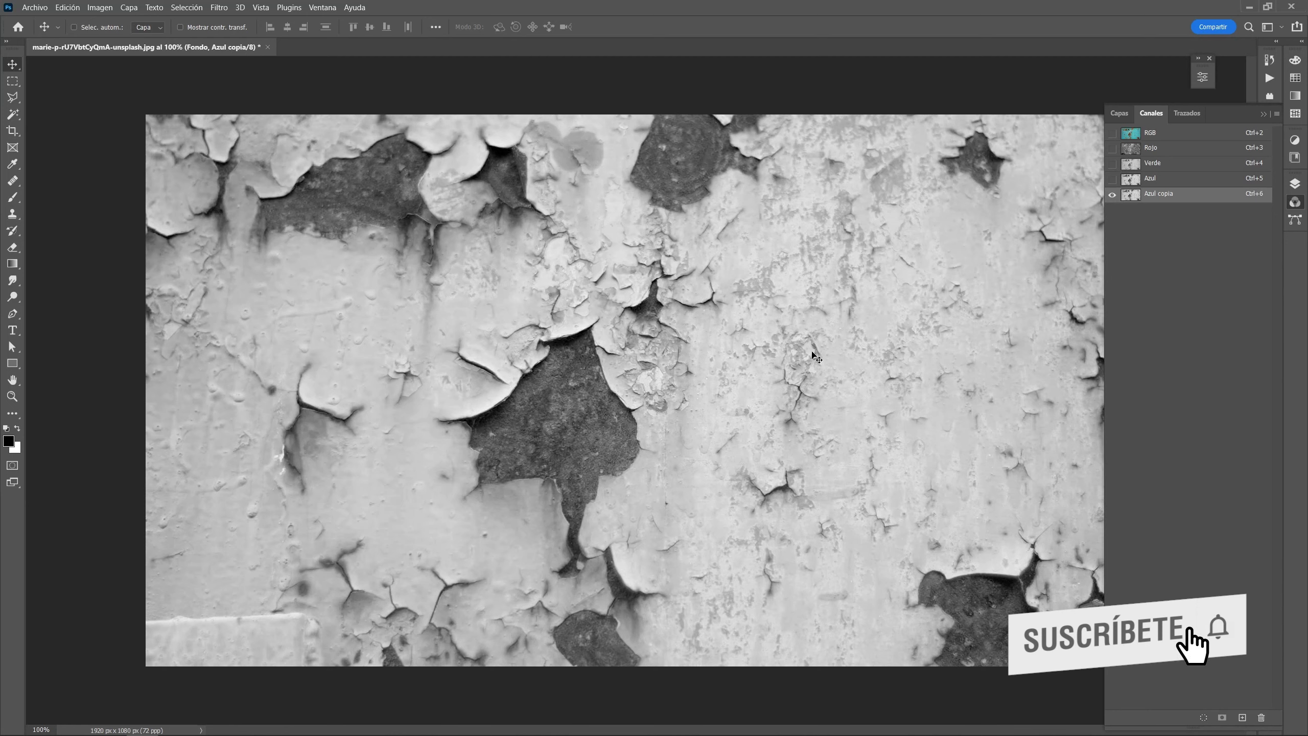
key(ctrl)
key(ctrl+l)
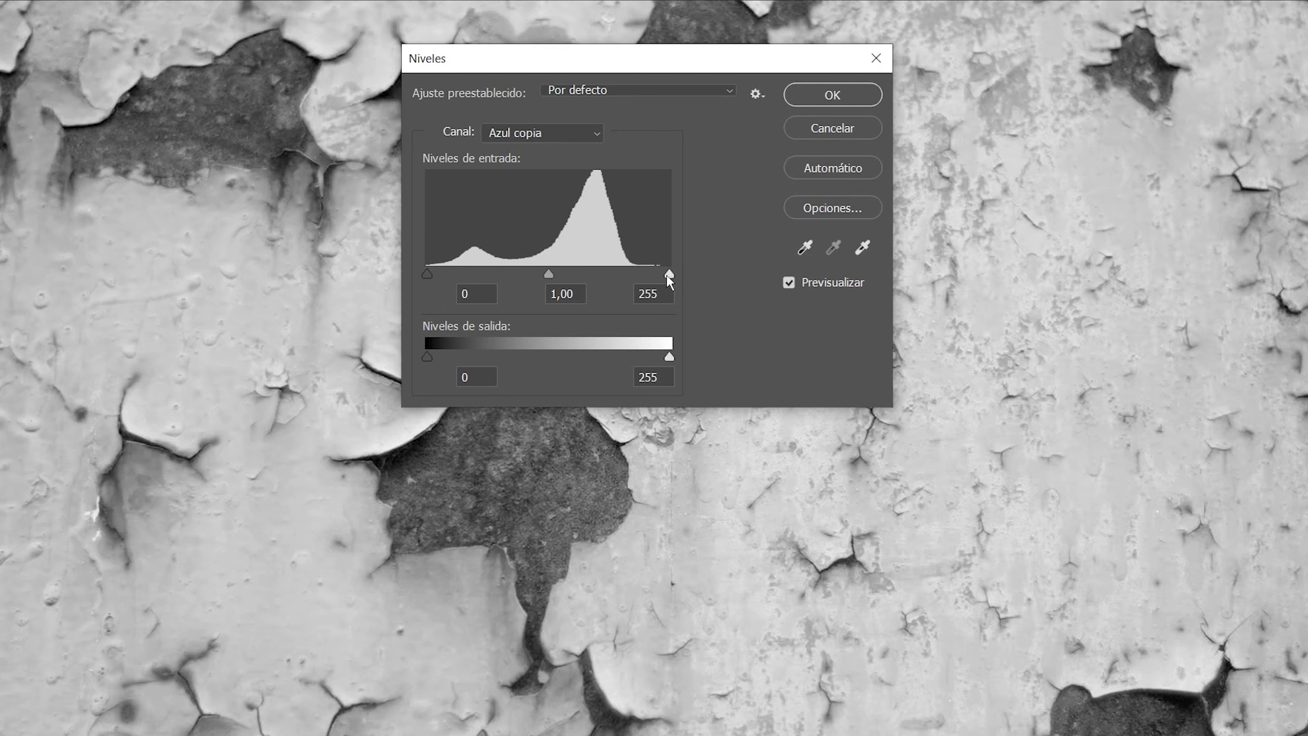
drag(669, 274, 630, 278)
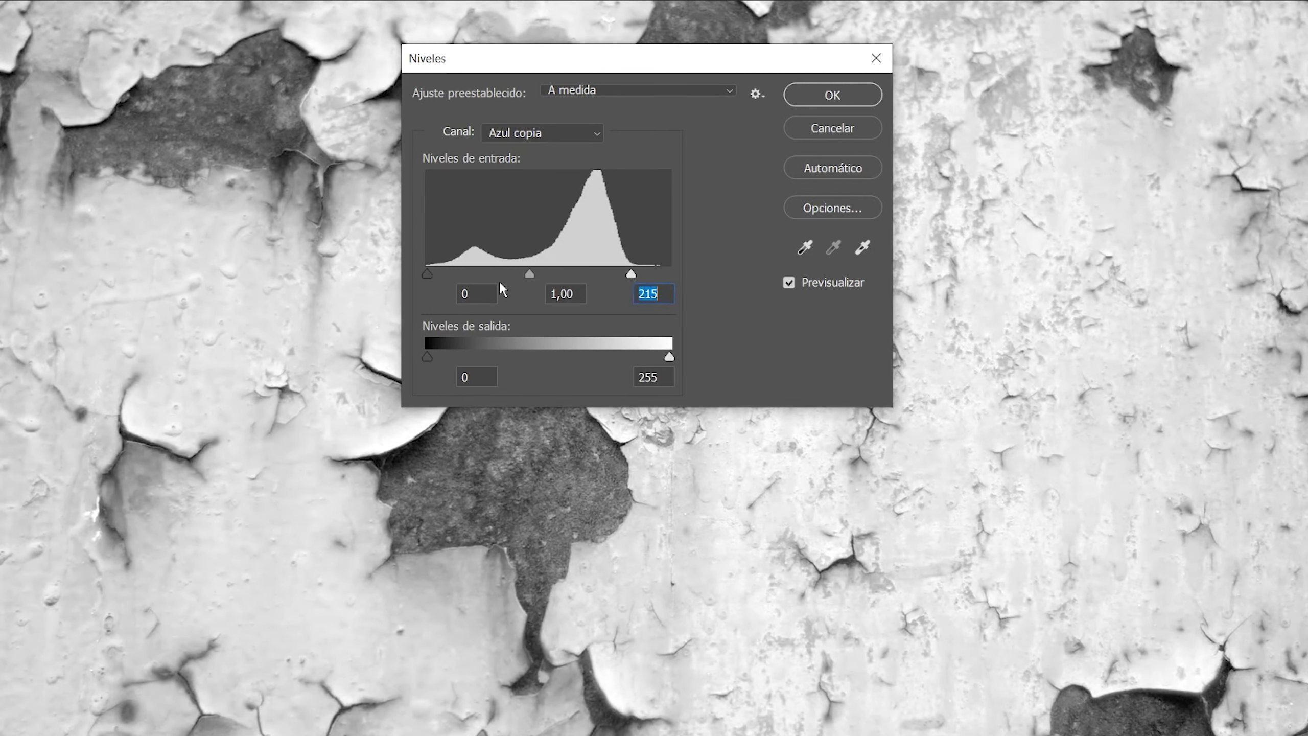
drag(426, 274, 500, 276)
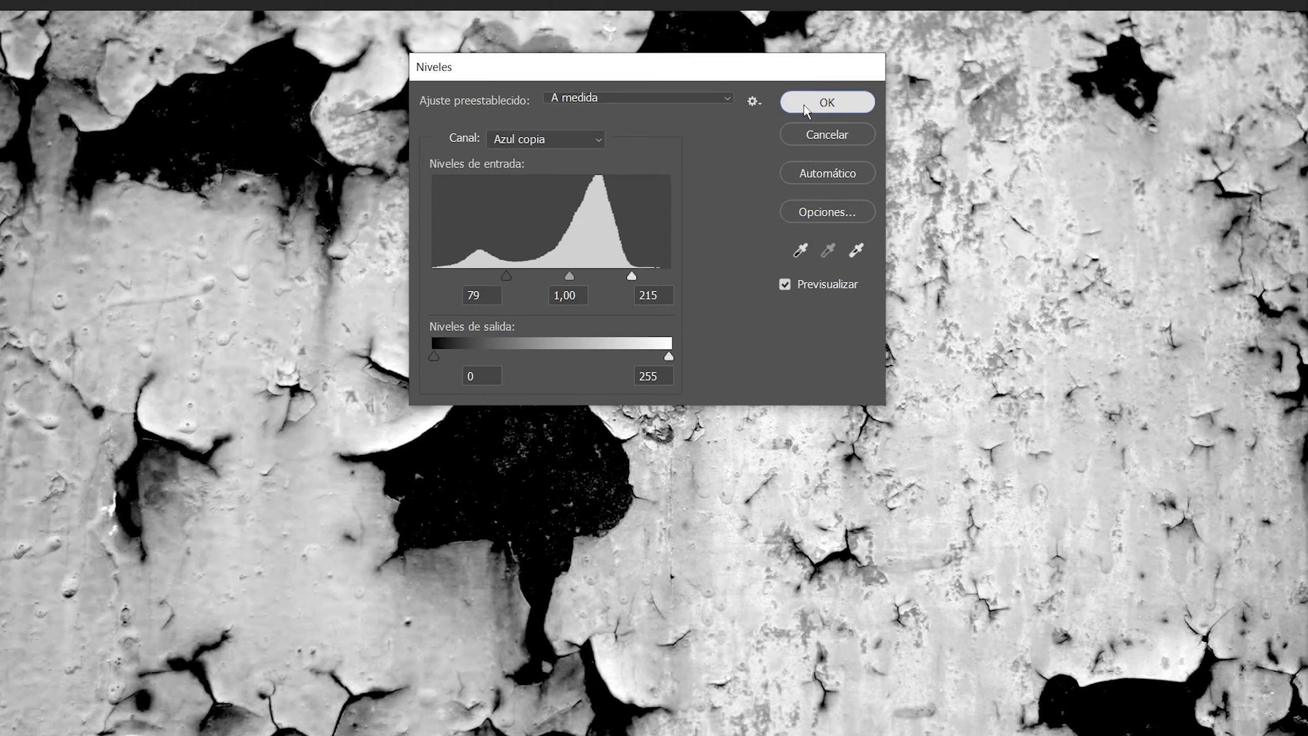
click(808, 99)
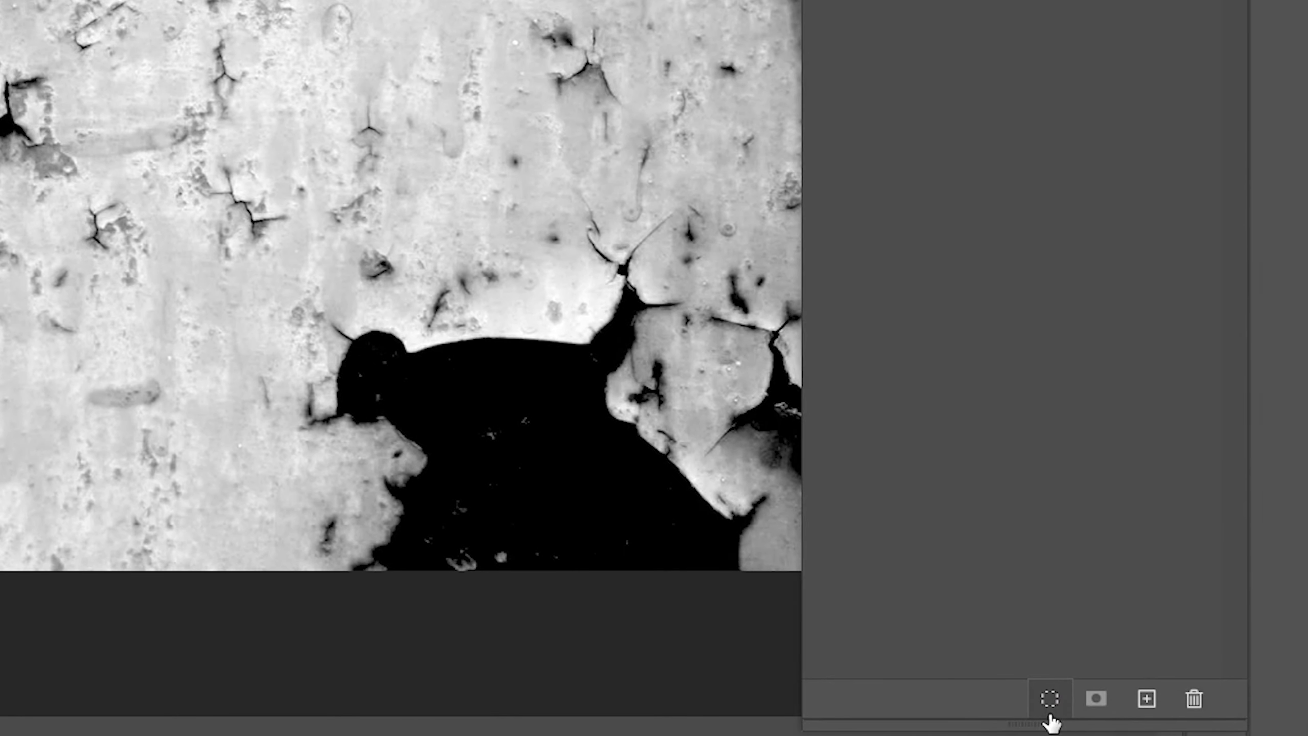
Load Azul copia as a selection and add it as a layer mask on FUSIÓN.
click(1048, 716)
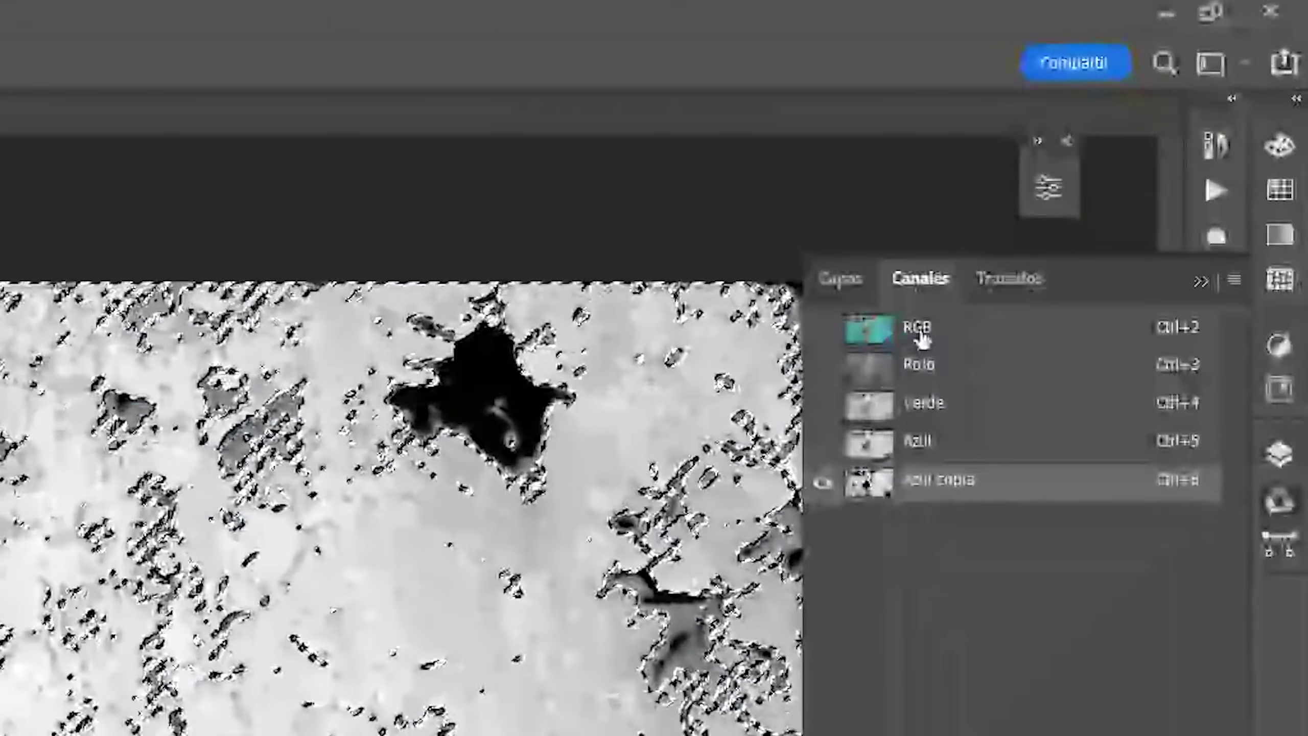
click(920, 338)
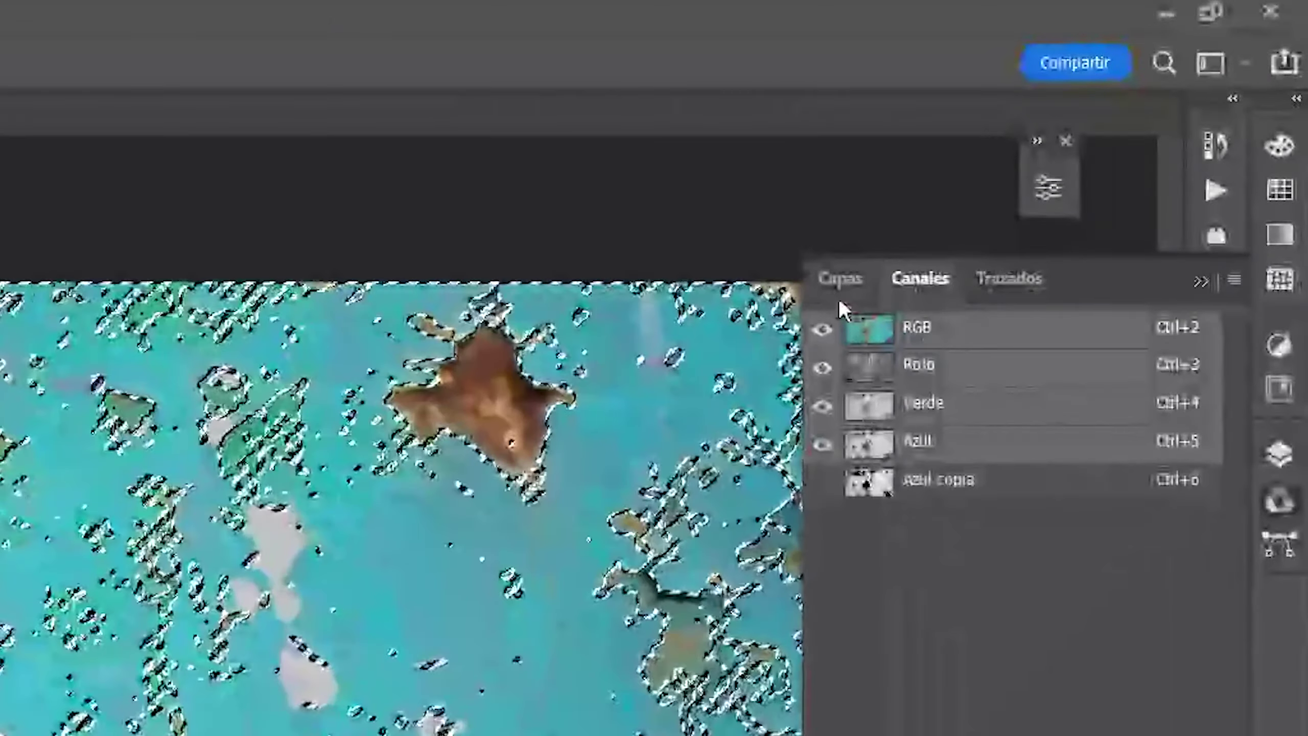
click(832, 287)
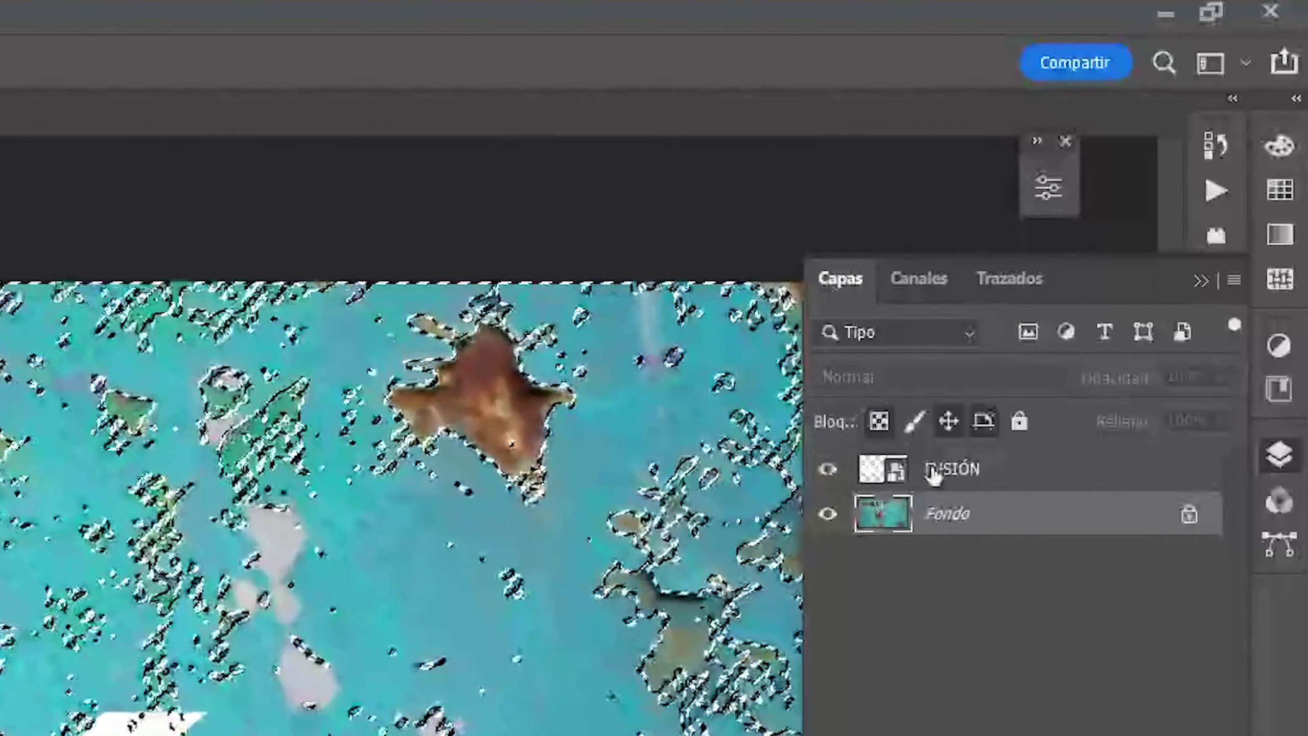
click(931, 470)
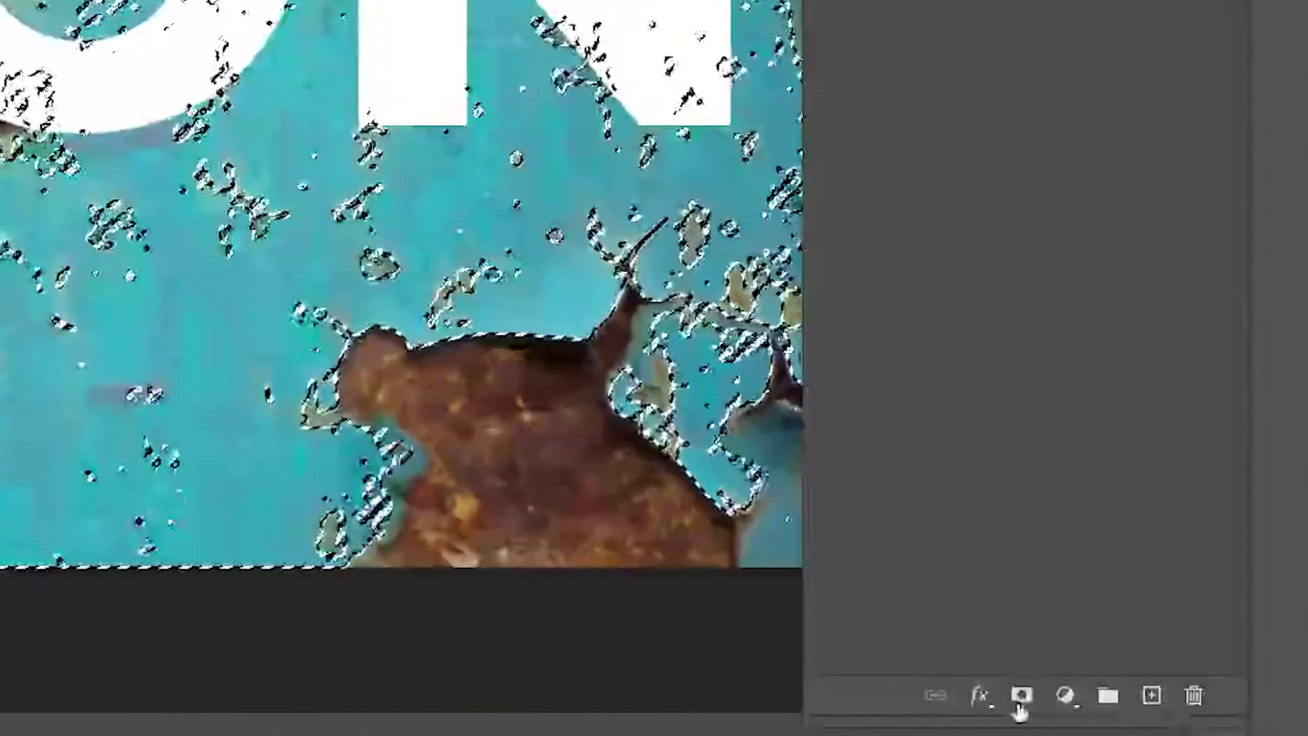
click(1069, 700)
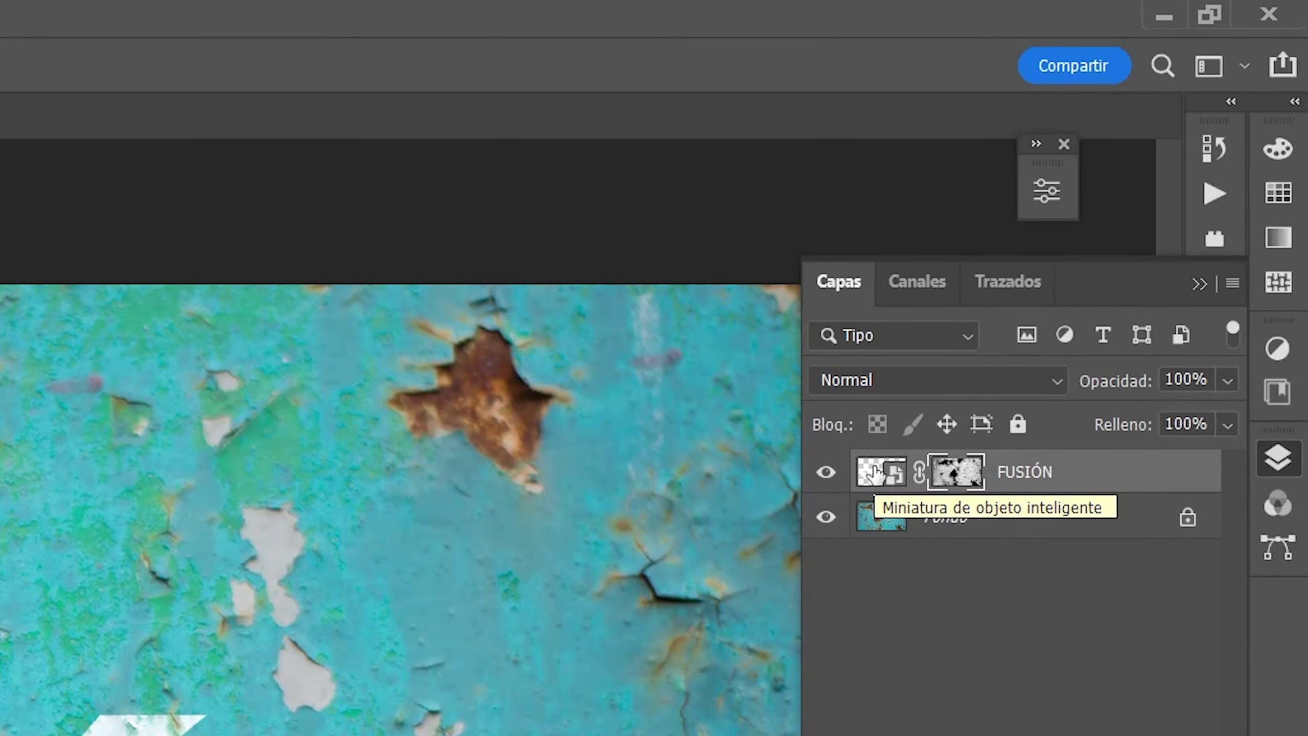
Apply a Displace filter to the FUSIÓN smart object at 20/20 scale, using Fusión.psd as the map.
click(874, 472)
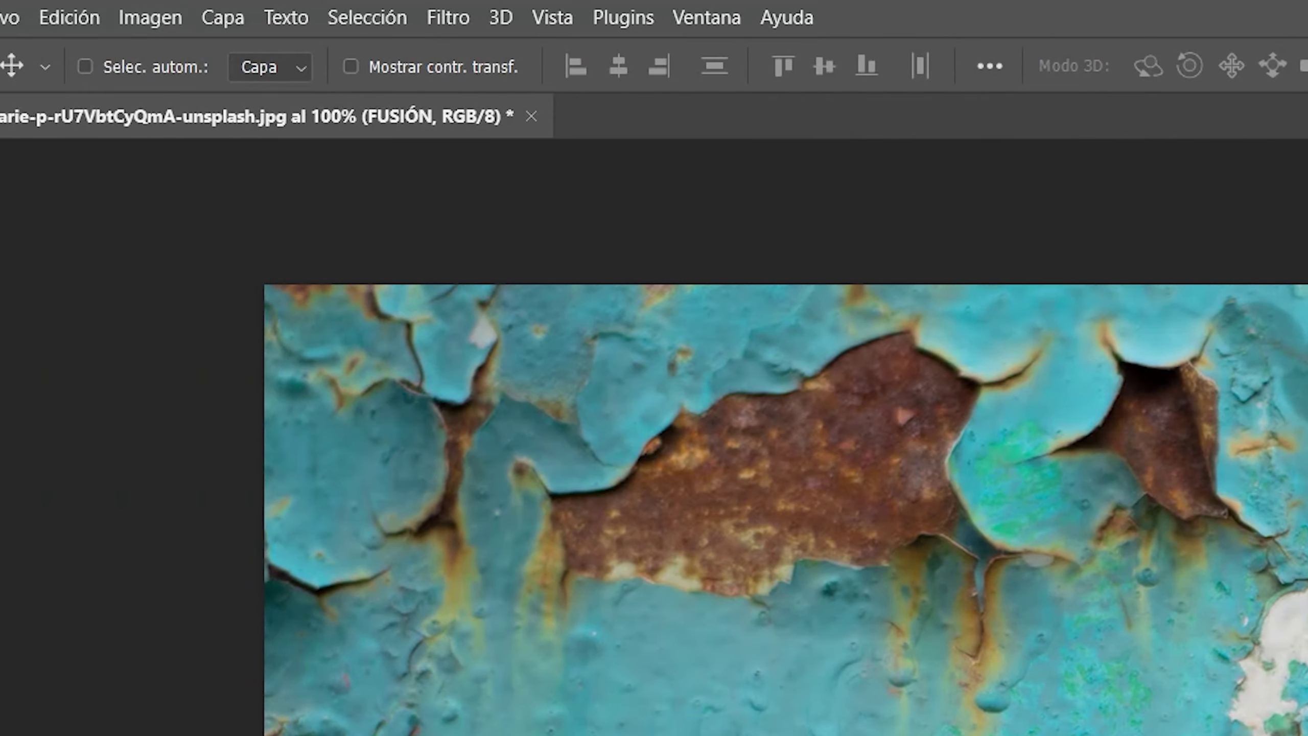
click(461, 10)
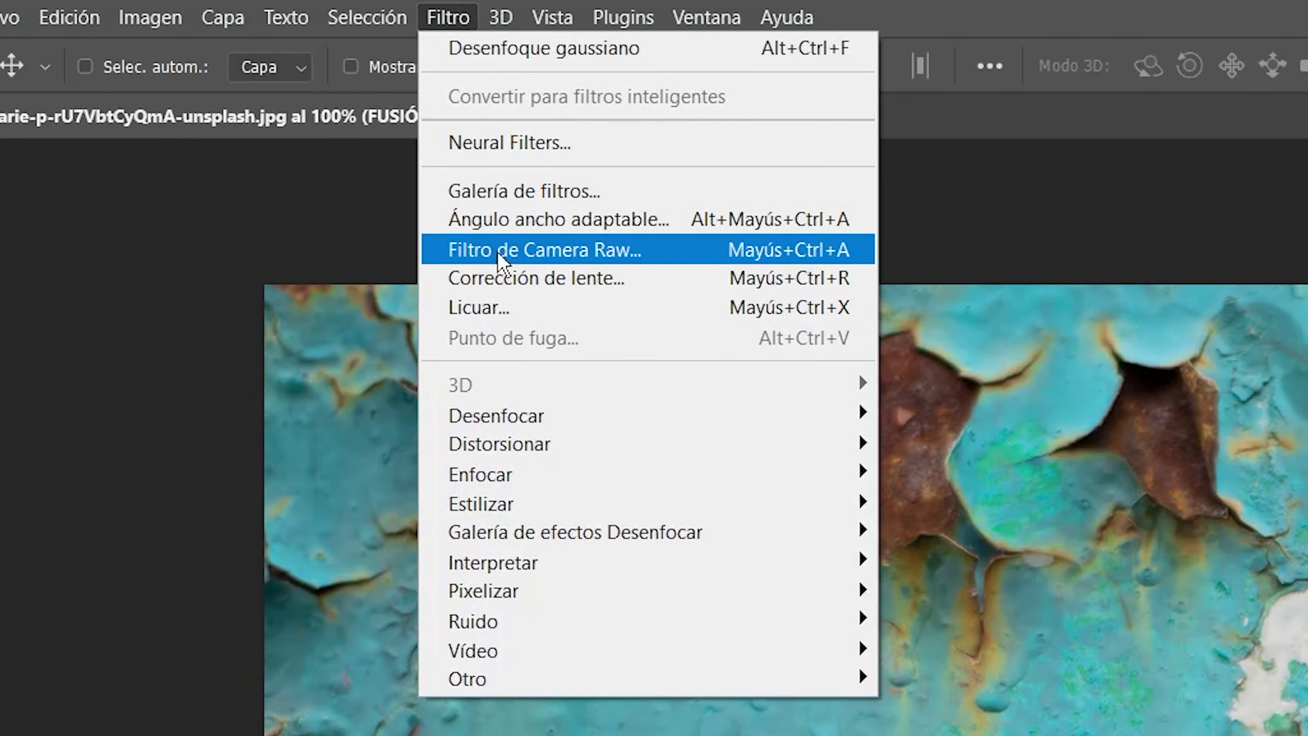
mouse_move(500, 444)
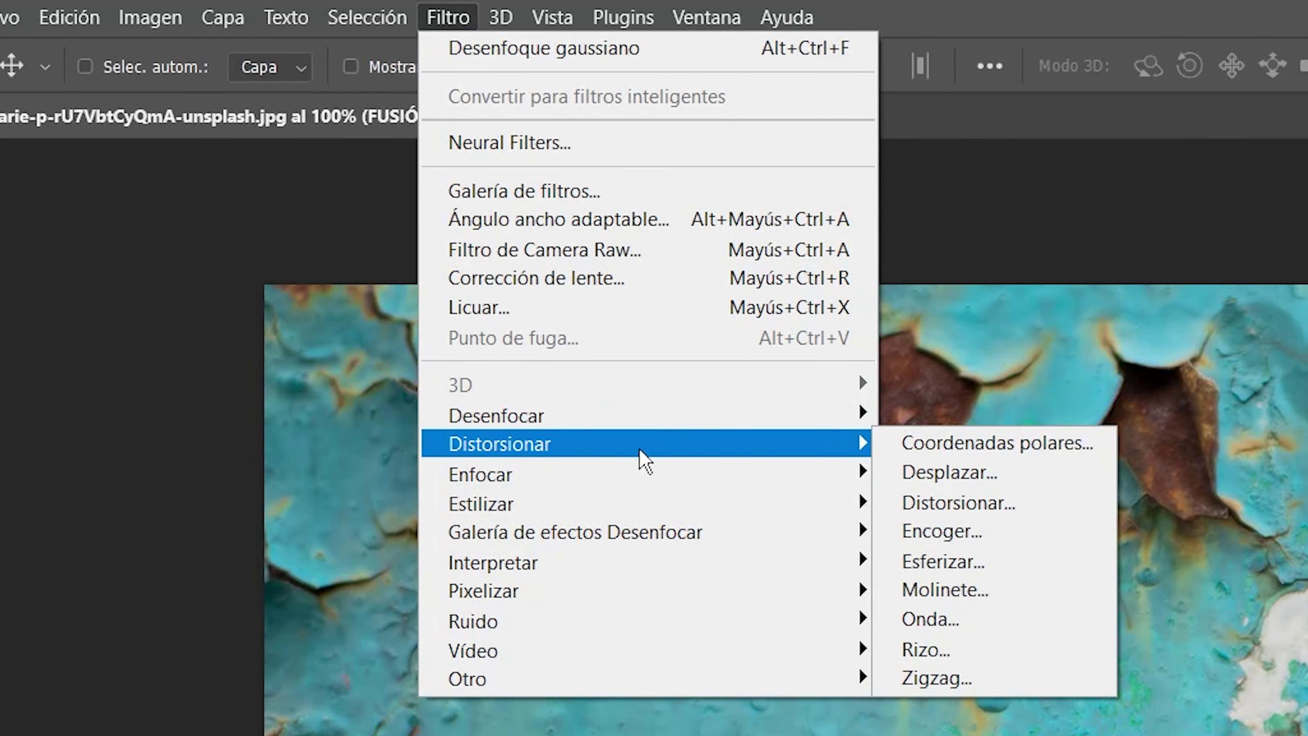
click(933, 463)
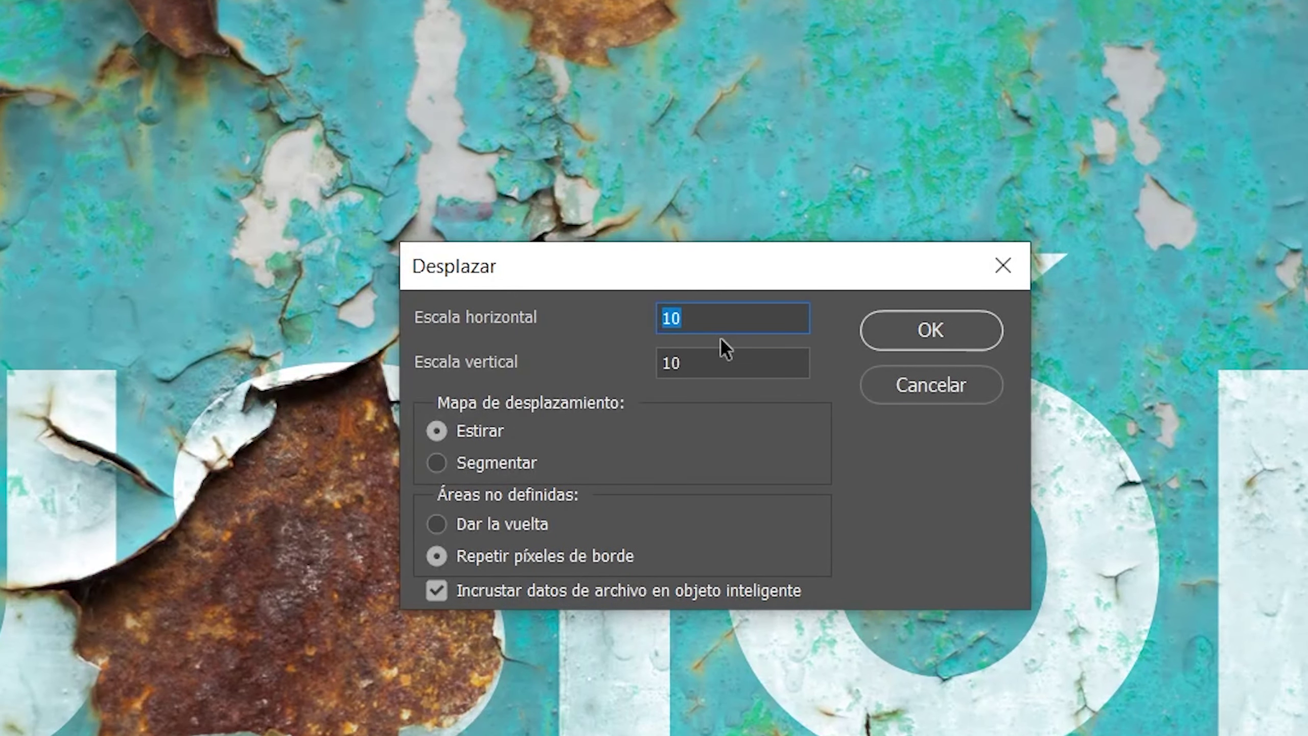
text(20)
key(Tab)
text(20)
click(906, 333)
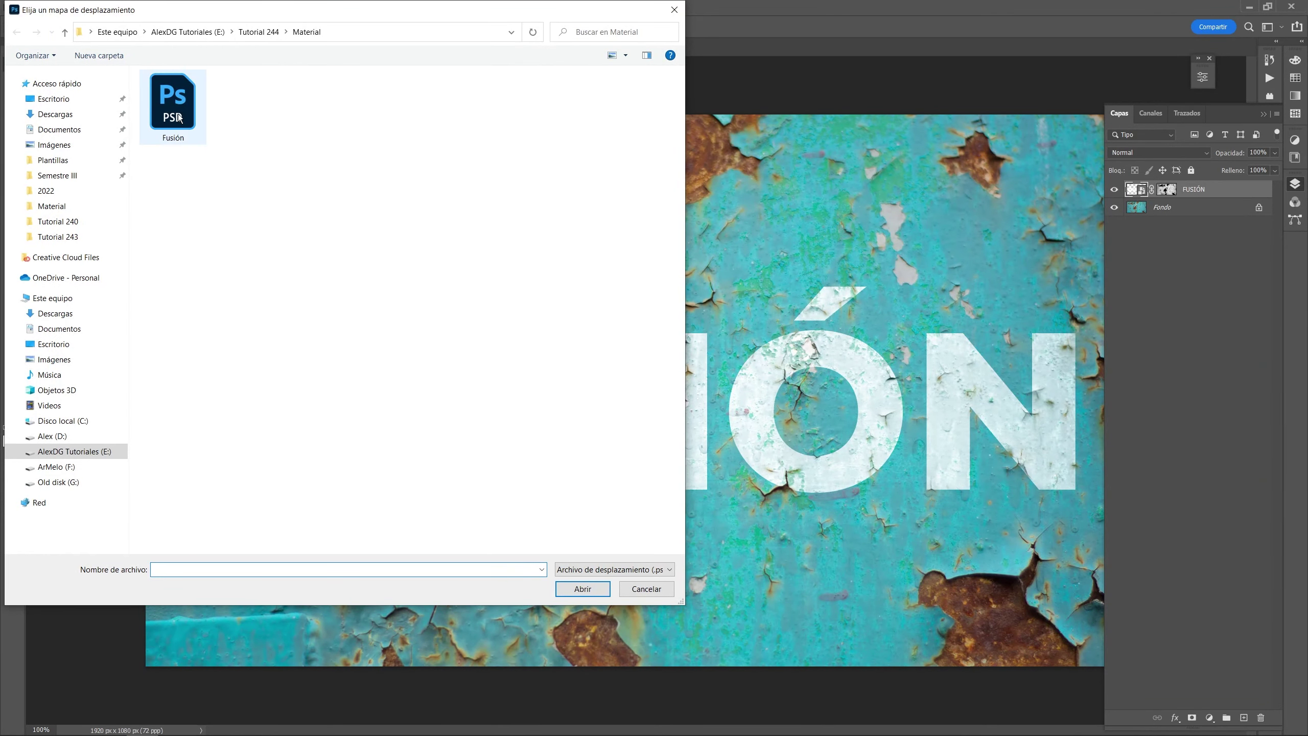
click(179, 118)
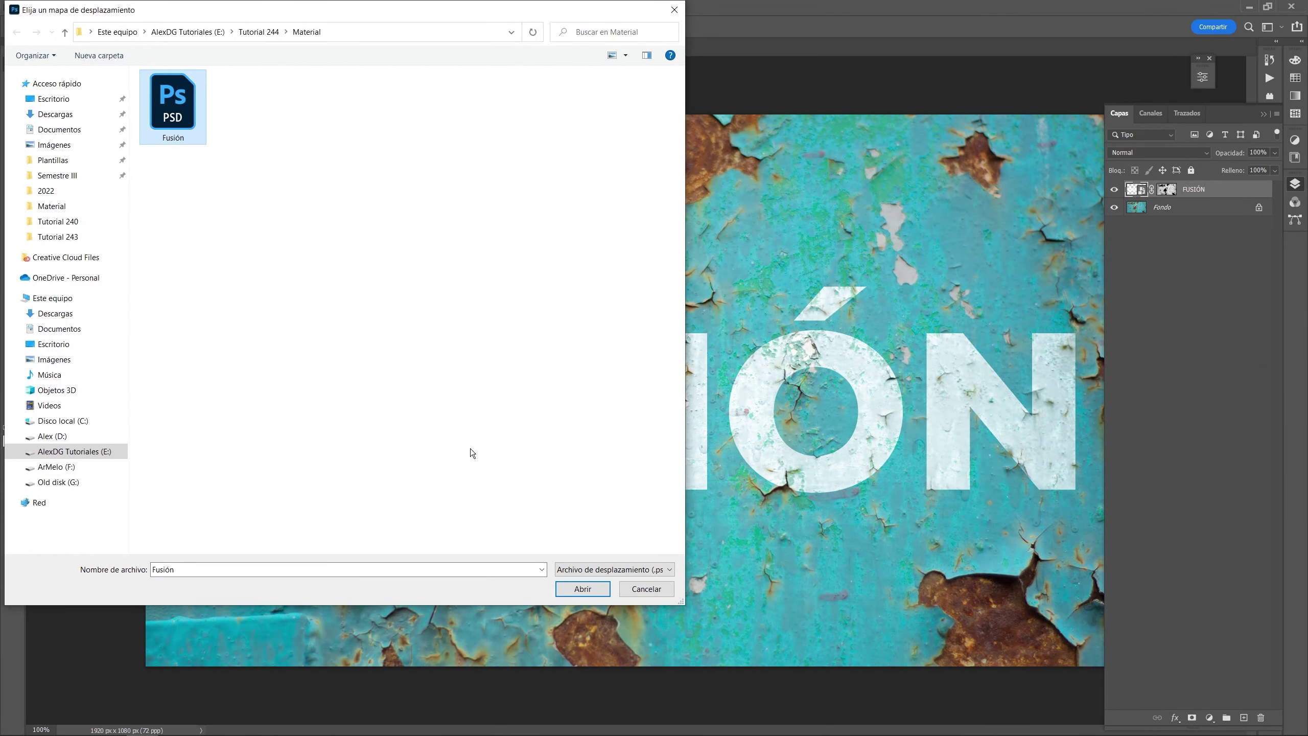
click(582, 589)
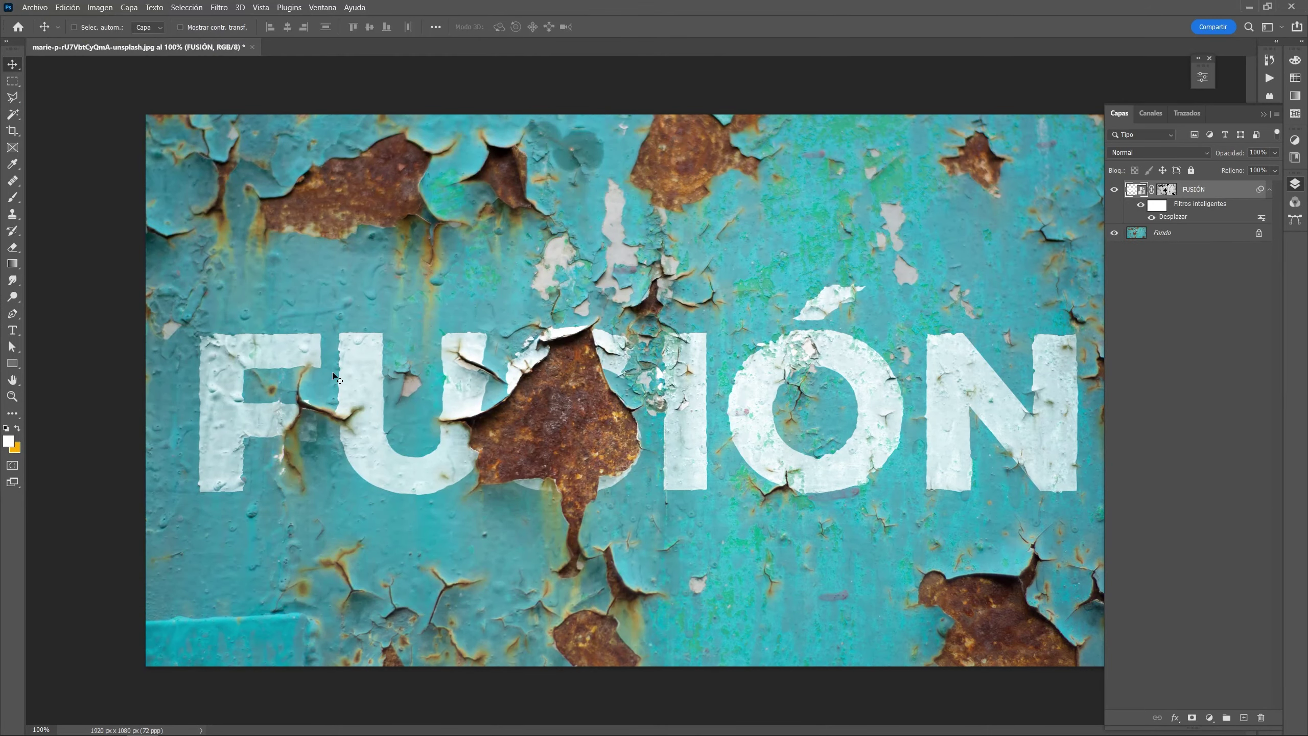
drag(337, 379, 345, 324)
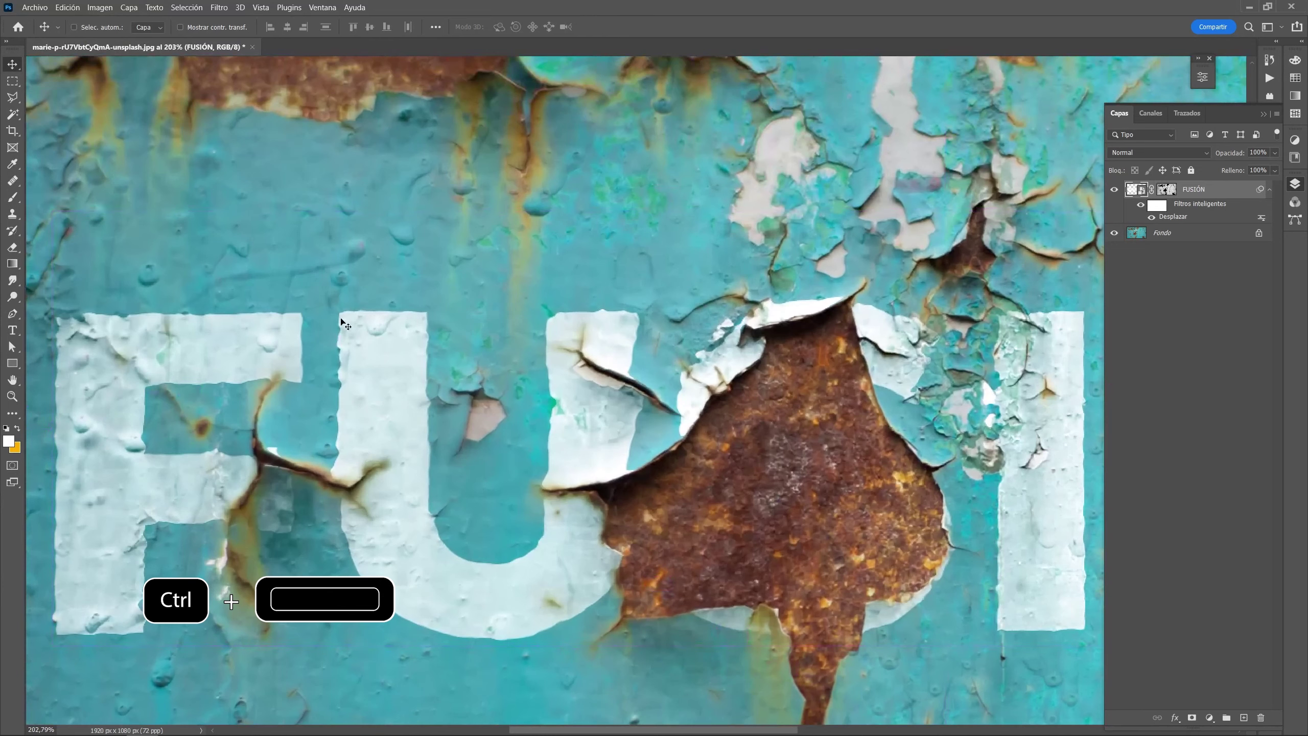
ctrl+alt+click(493, 436)
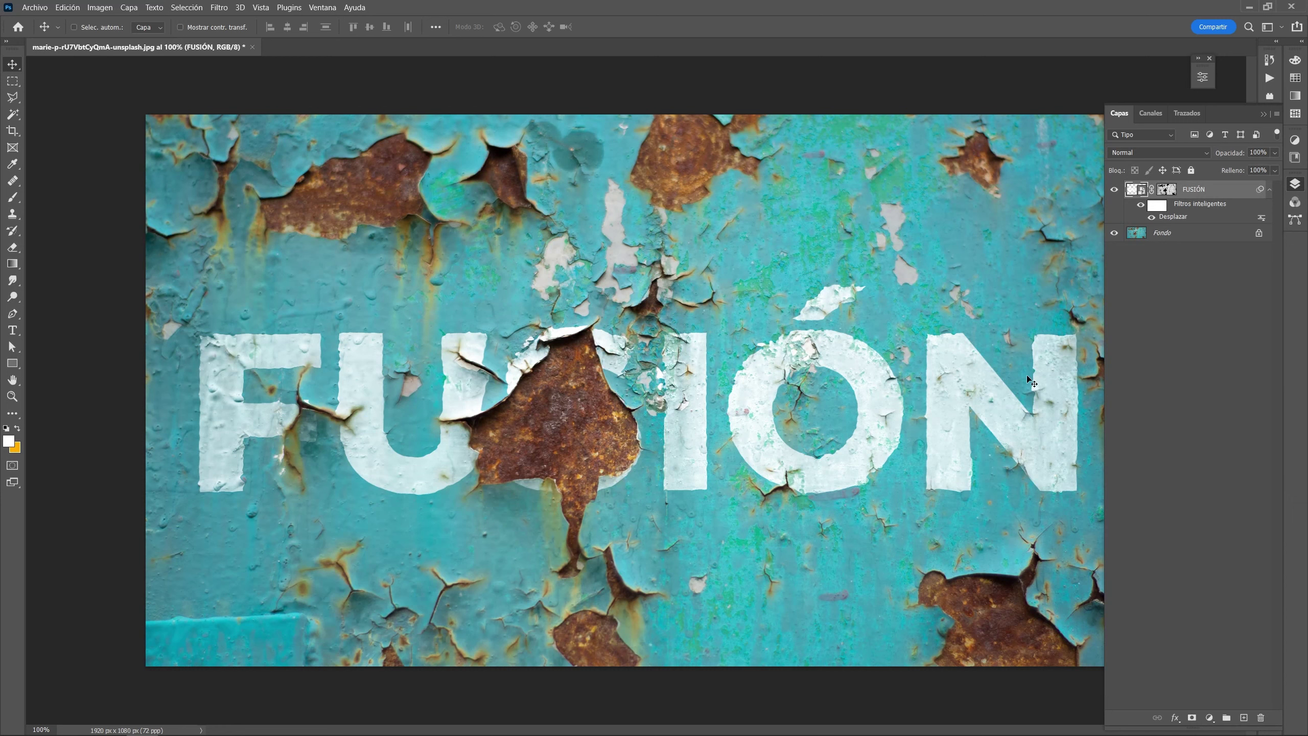
key(ctrl+z)
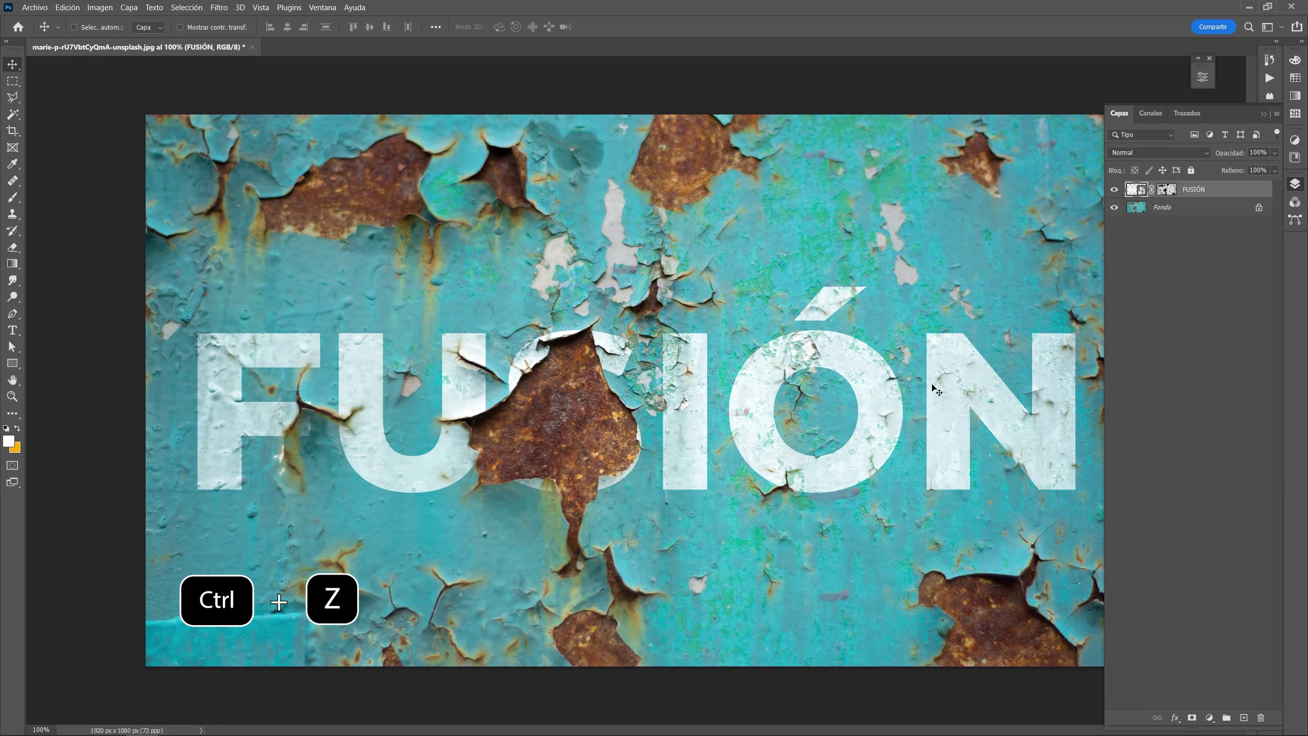
key(ctrl+shift+z)
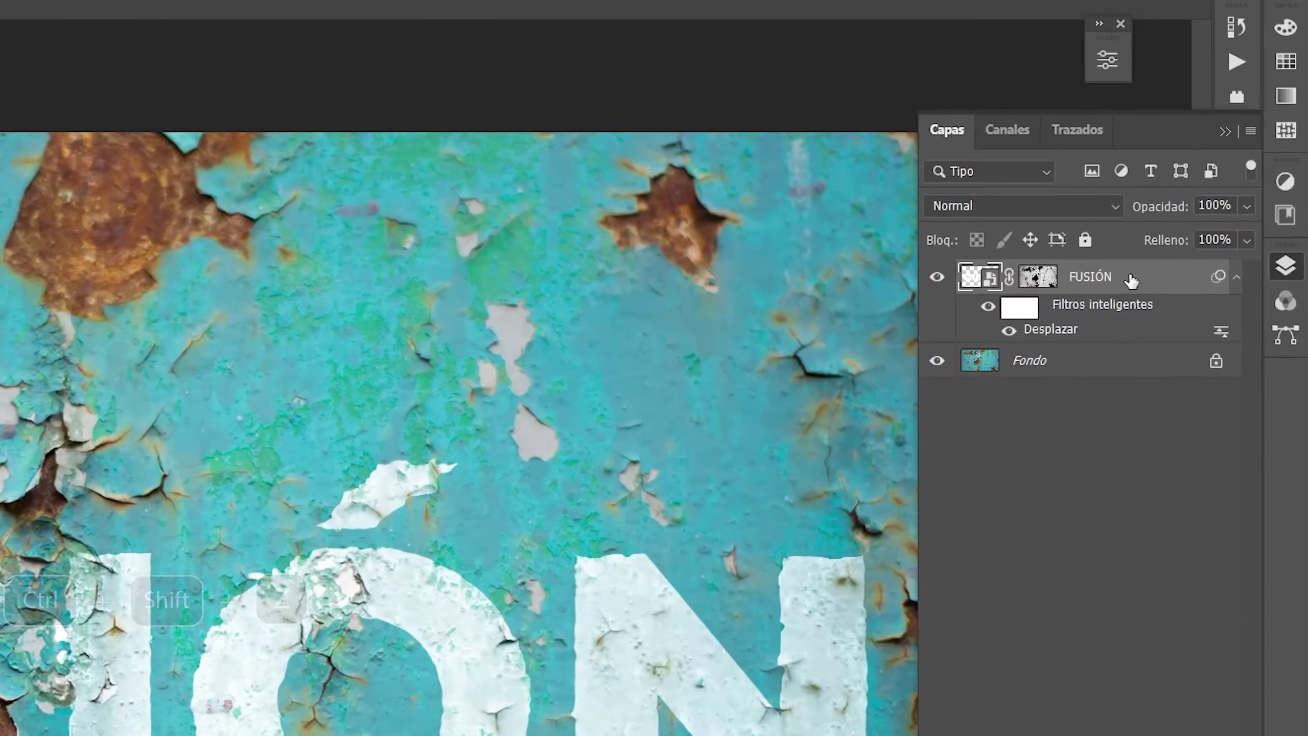
Set FUSIÓN's Blend If underlying-layer black slider to a split 96/144 so dark rust shows through.
right_click(1196, 194)
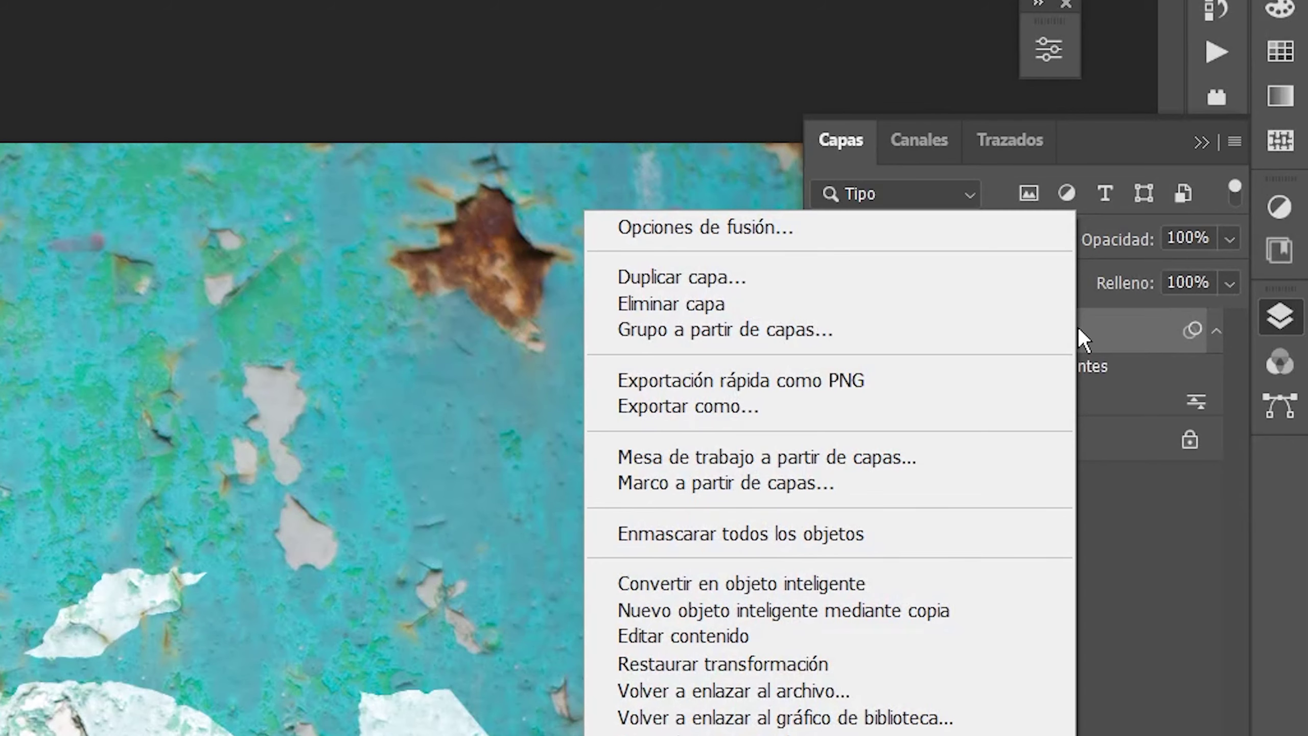
click(835, 227)
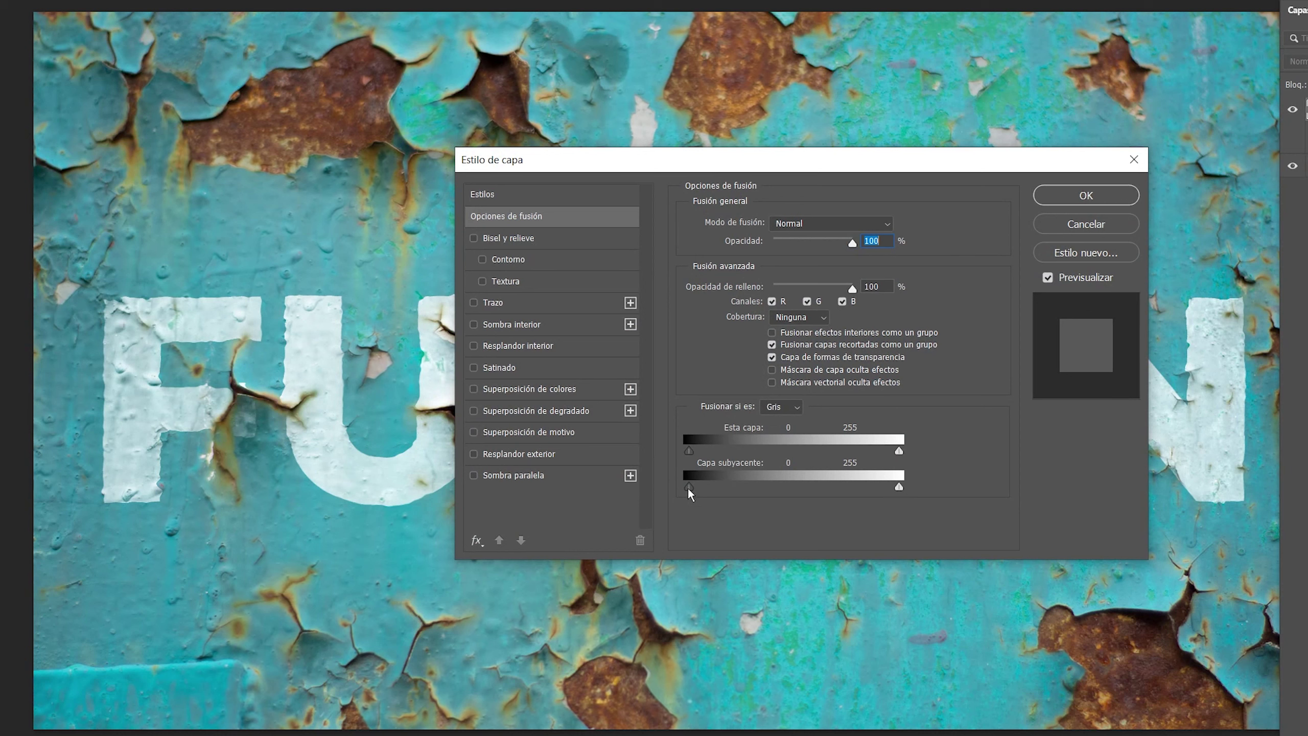
drag(691, 487, 735, 489)
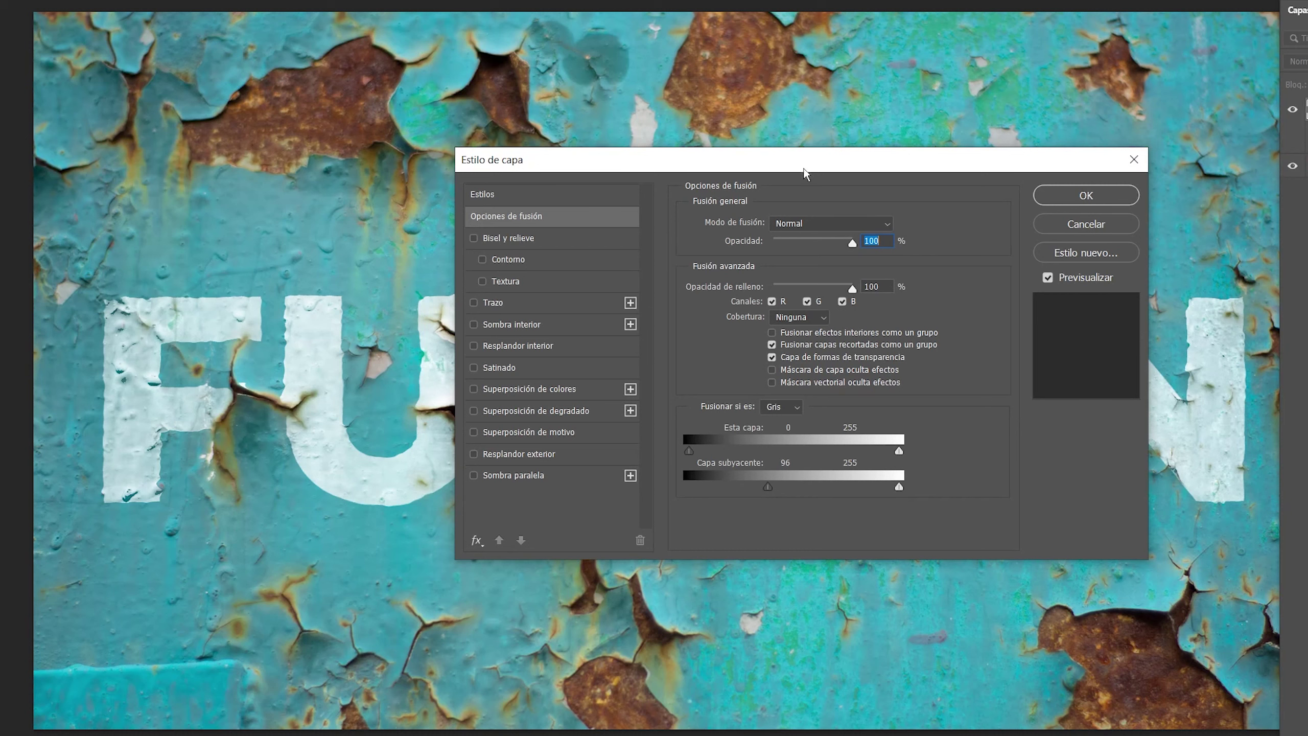
drag(805, 172, 820, 354)
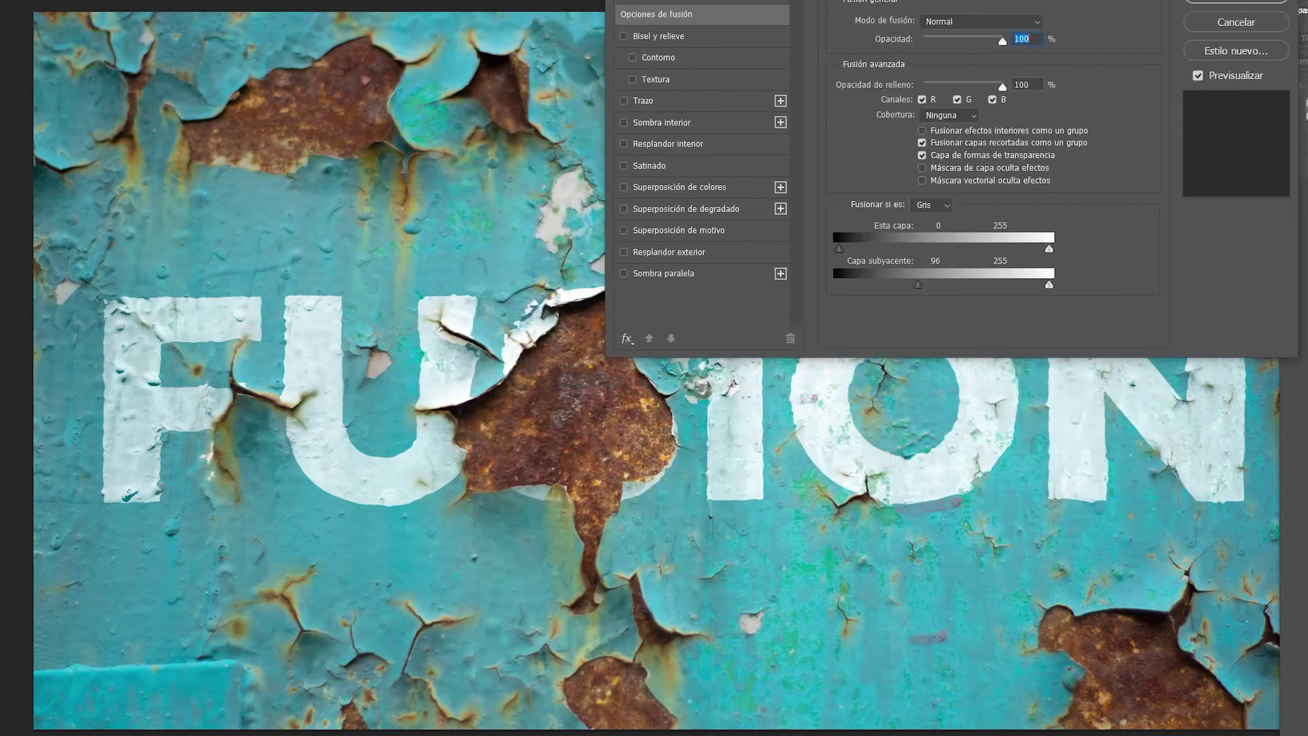
drag(821, 354, 971, 0)
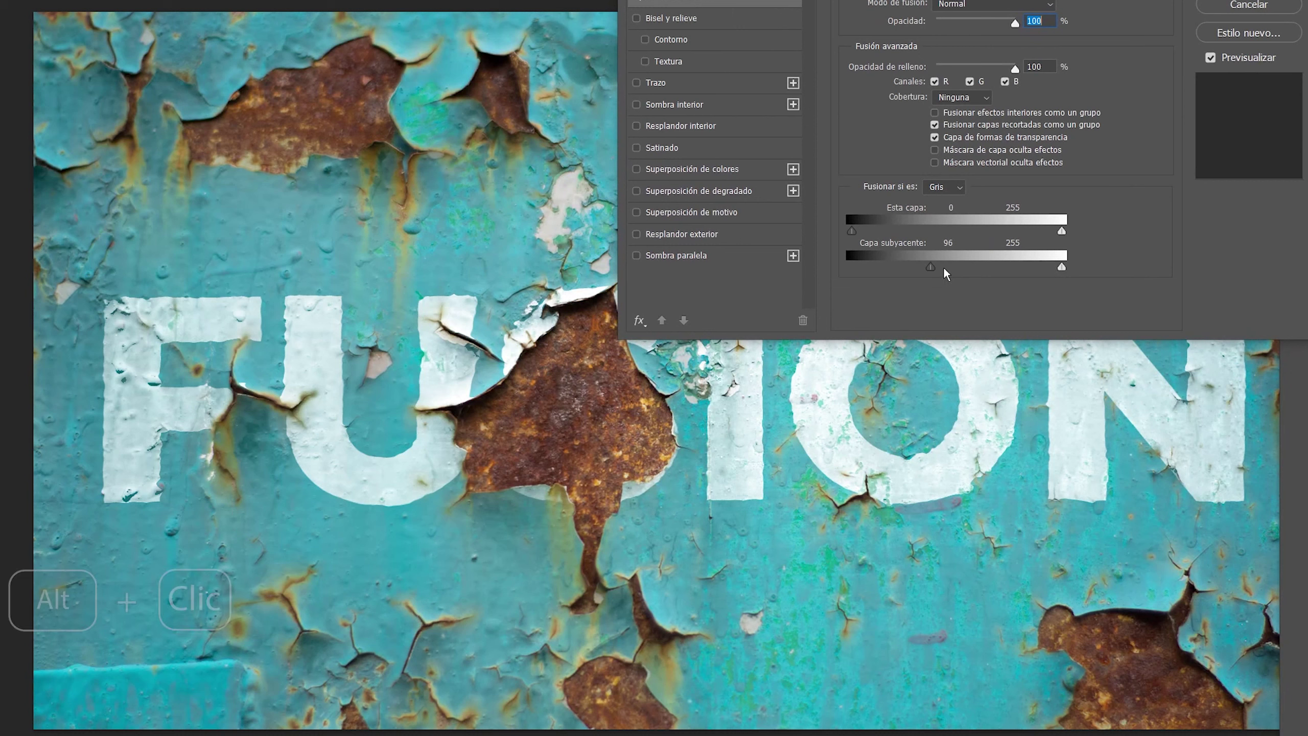
key(alt)
drag(934, 268, 969, 271)
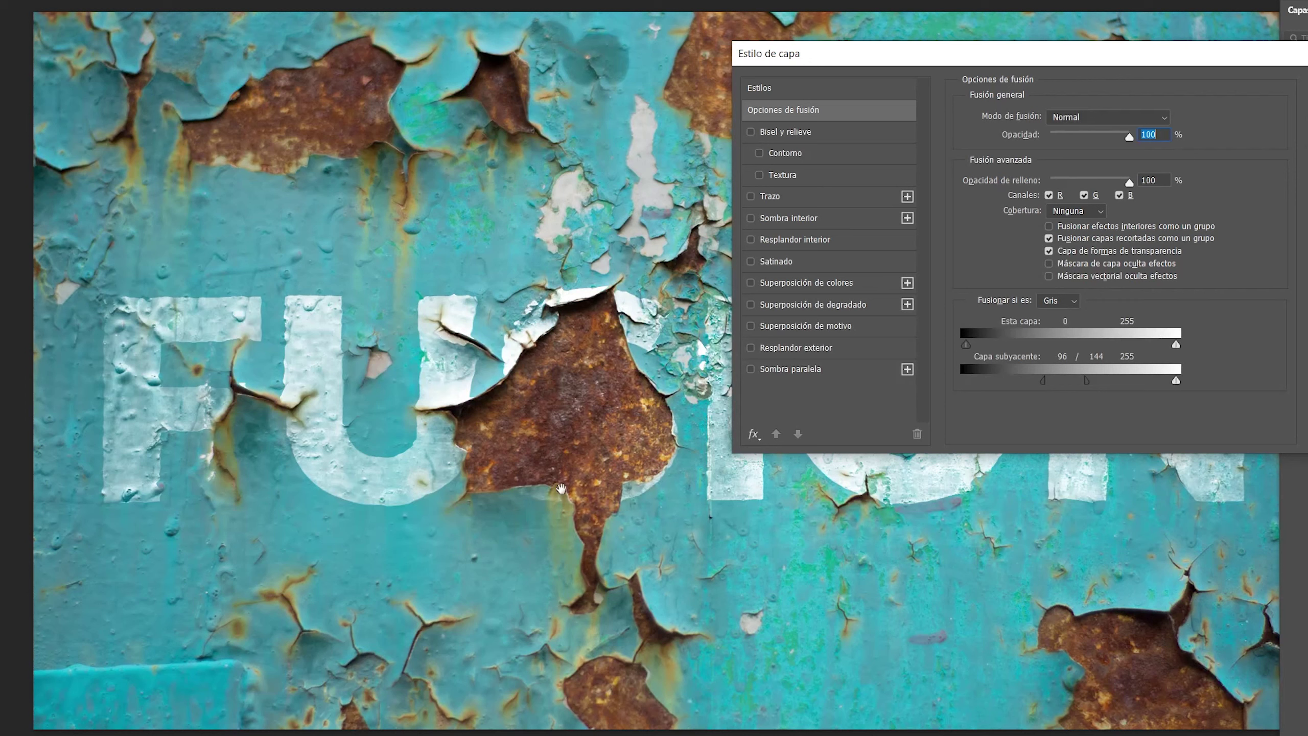
Turn on the Color Overlay effect in the FUSIÓN layer style.
click(544, 334)
click(751, 282)
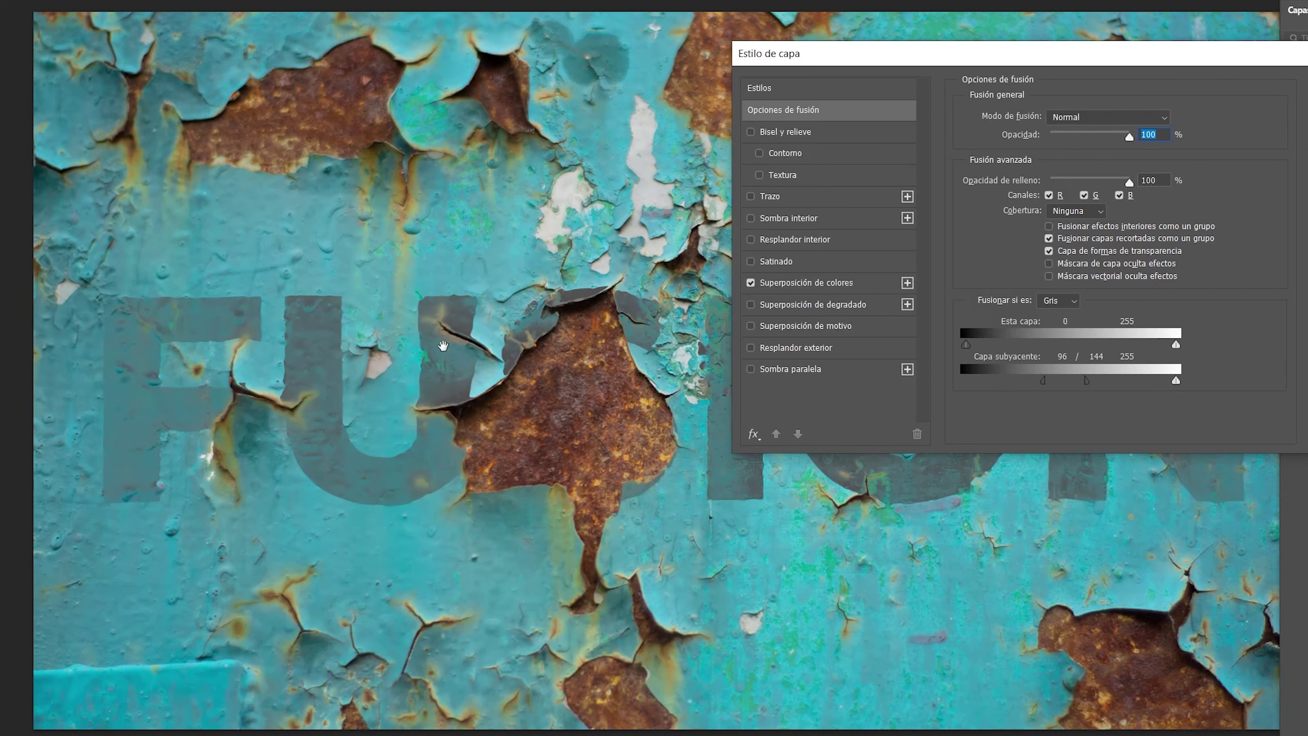
click(837, 288)
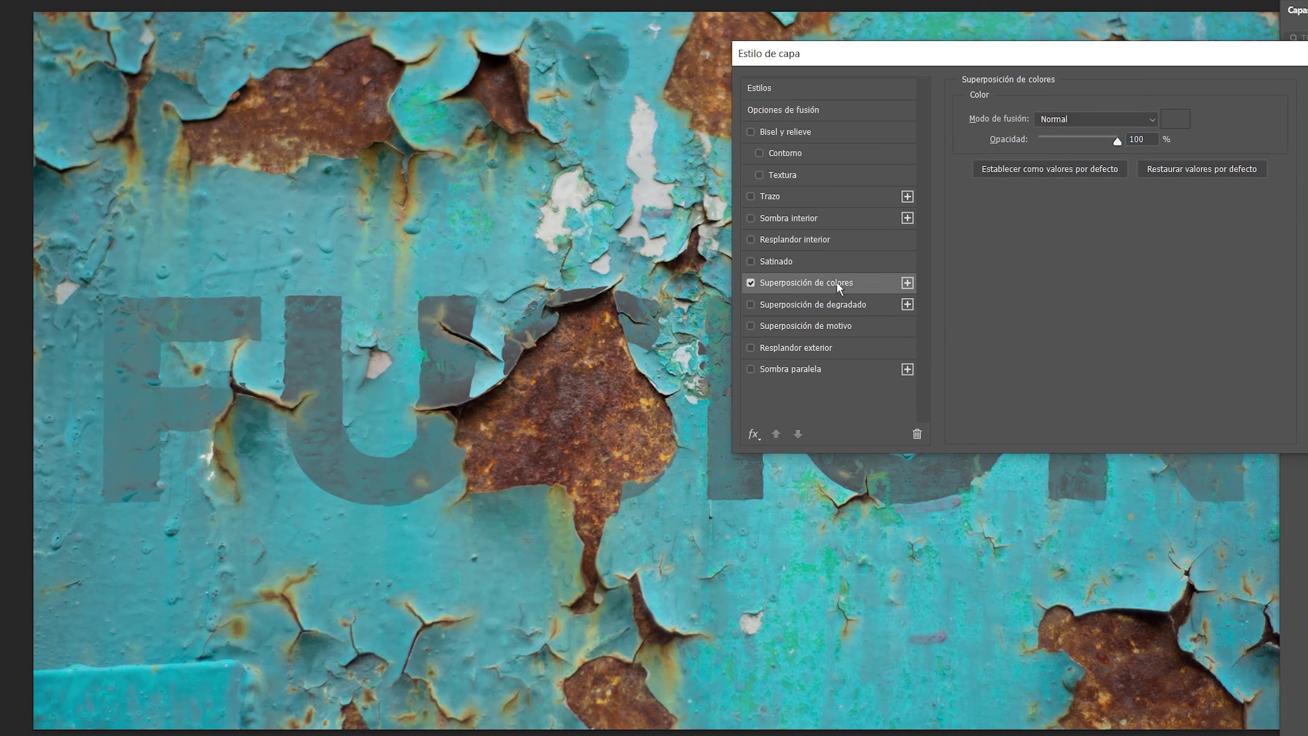
Set the overlay colour to pale peach fddfcf.
click(1178, 122)
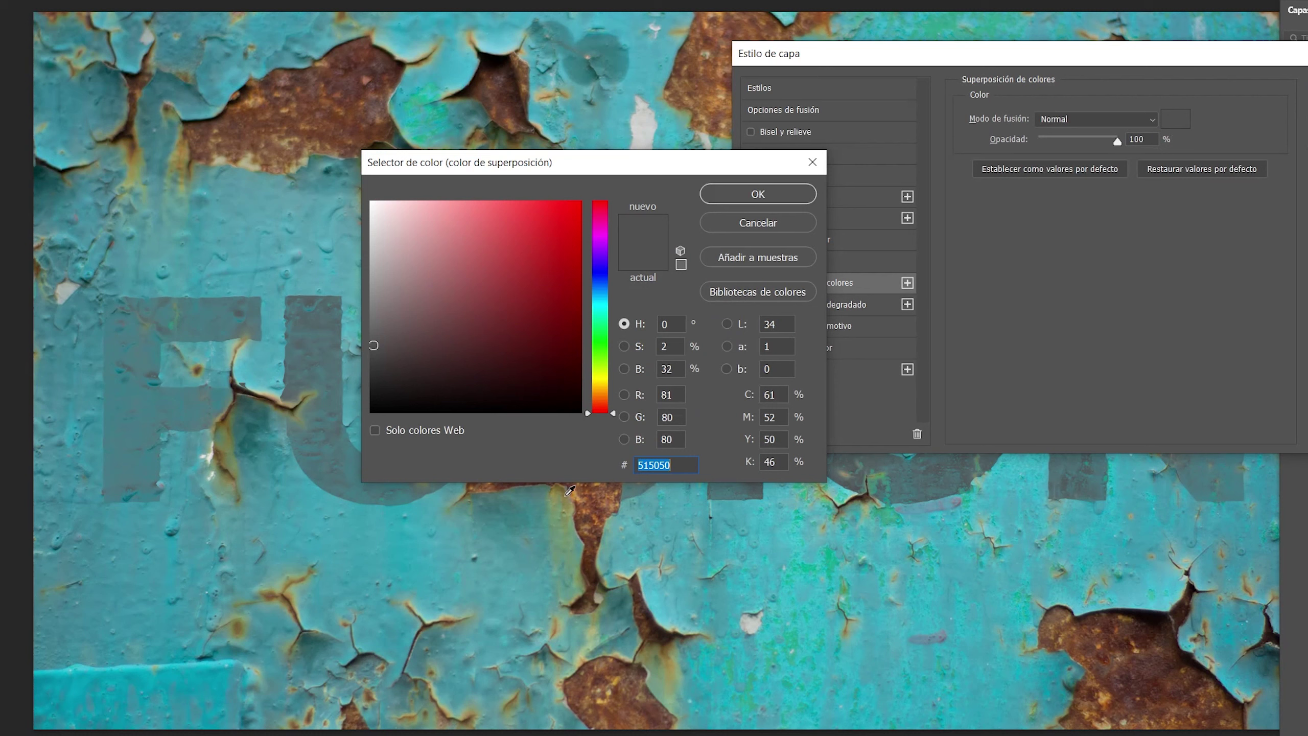
click(587, 518)
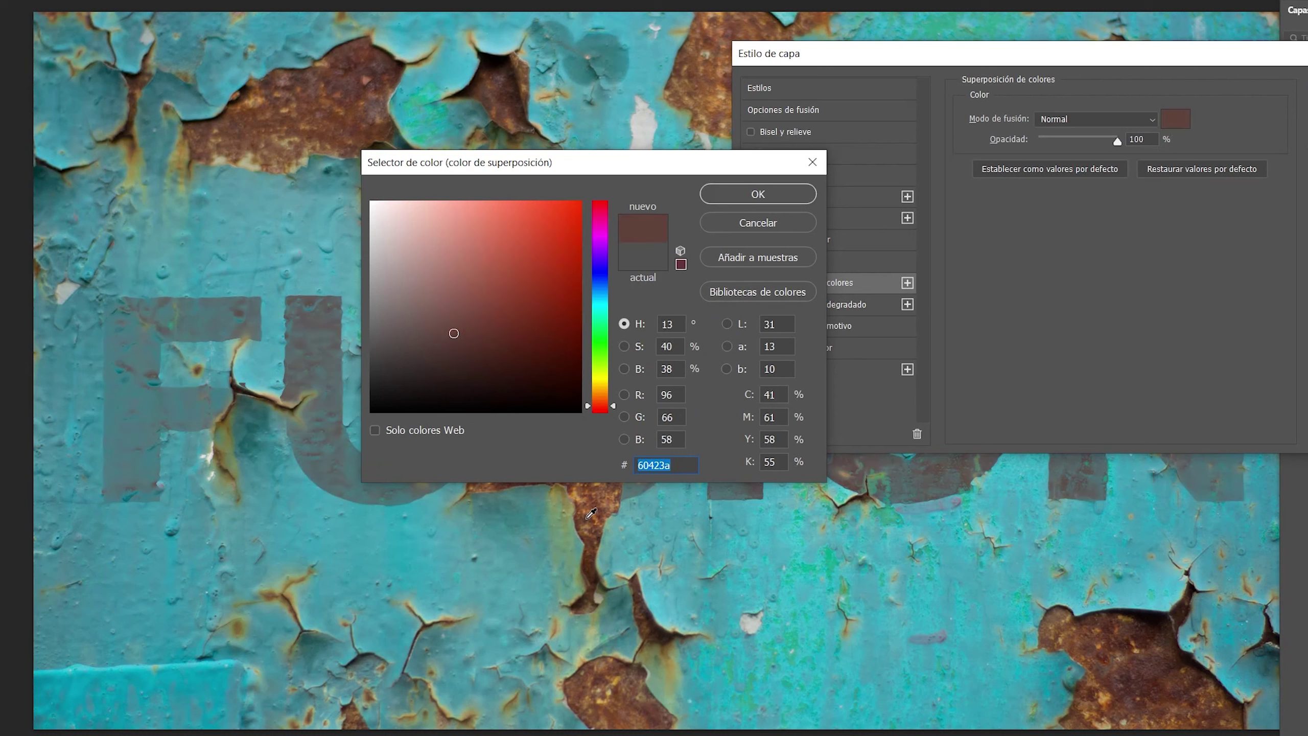
click(359, 50)
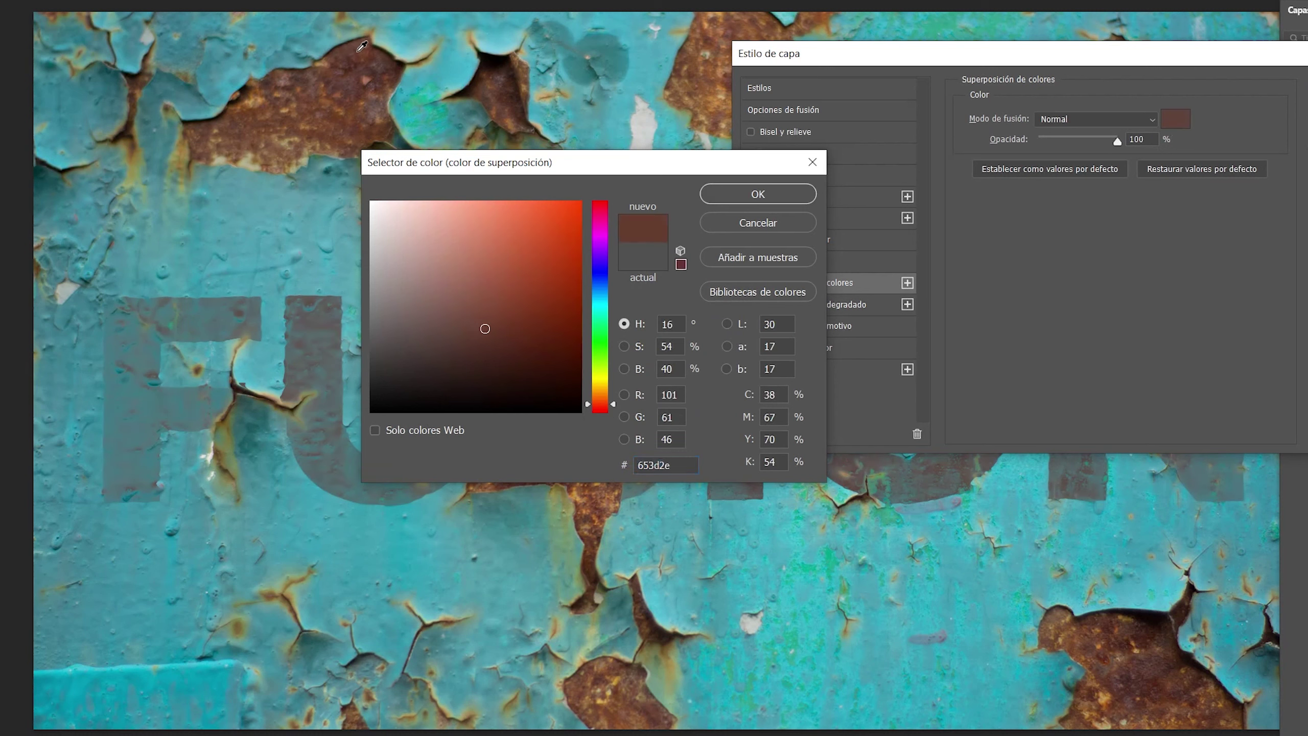
click(365, 50)
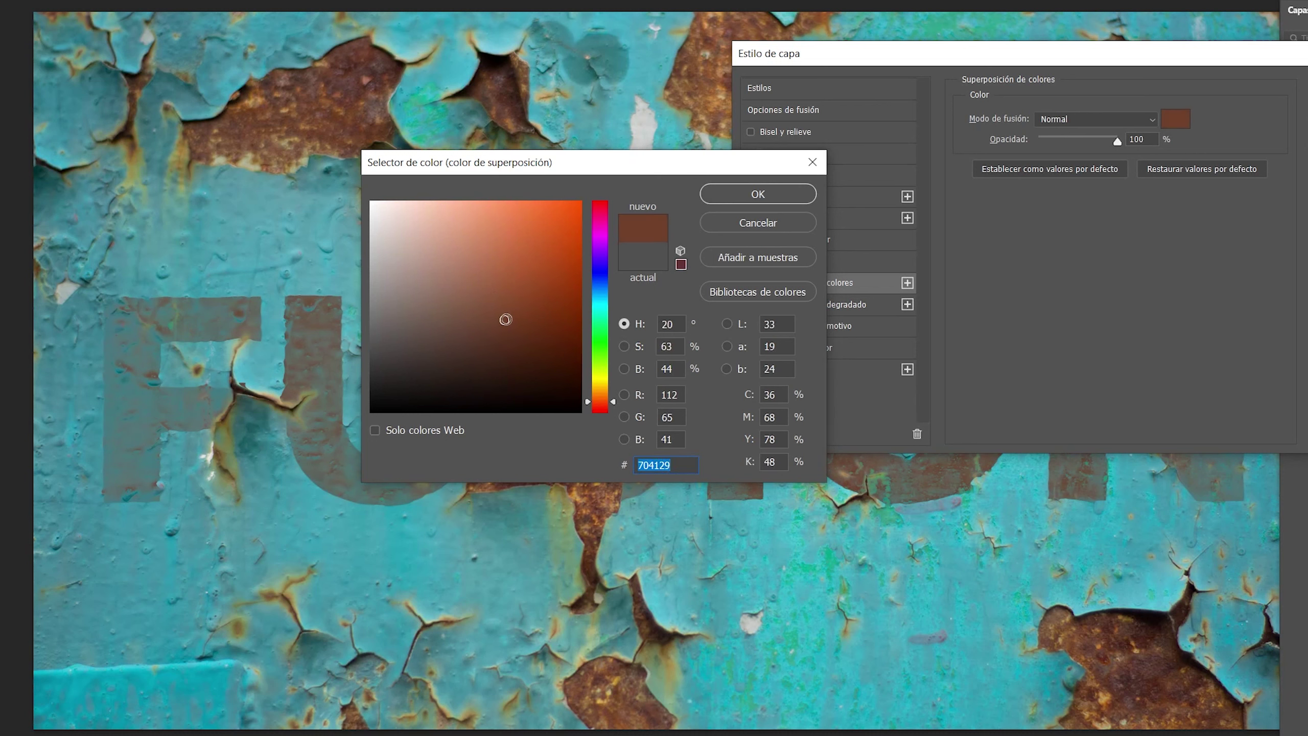
text(fcdbcb)
click(414, 203)
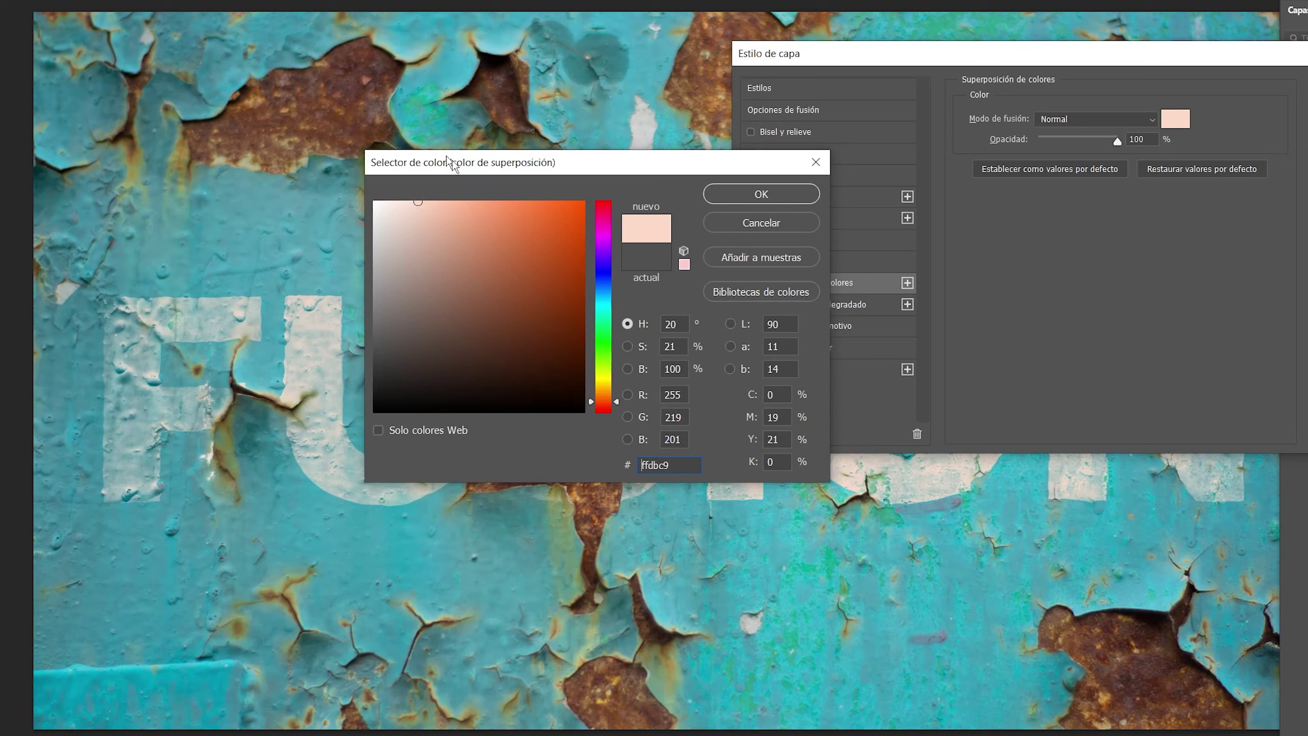
drag(434, 162, 703, 267)
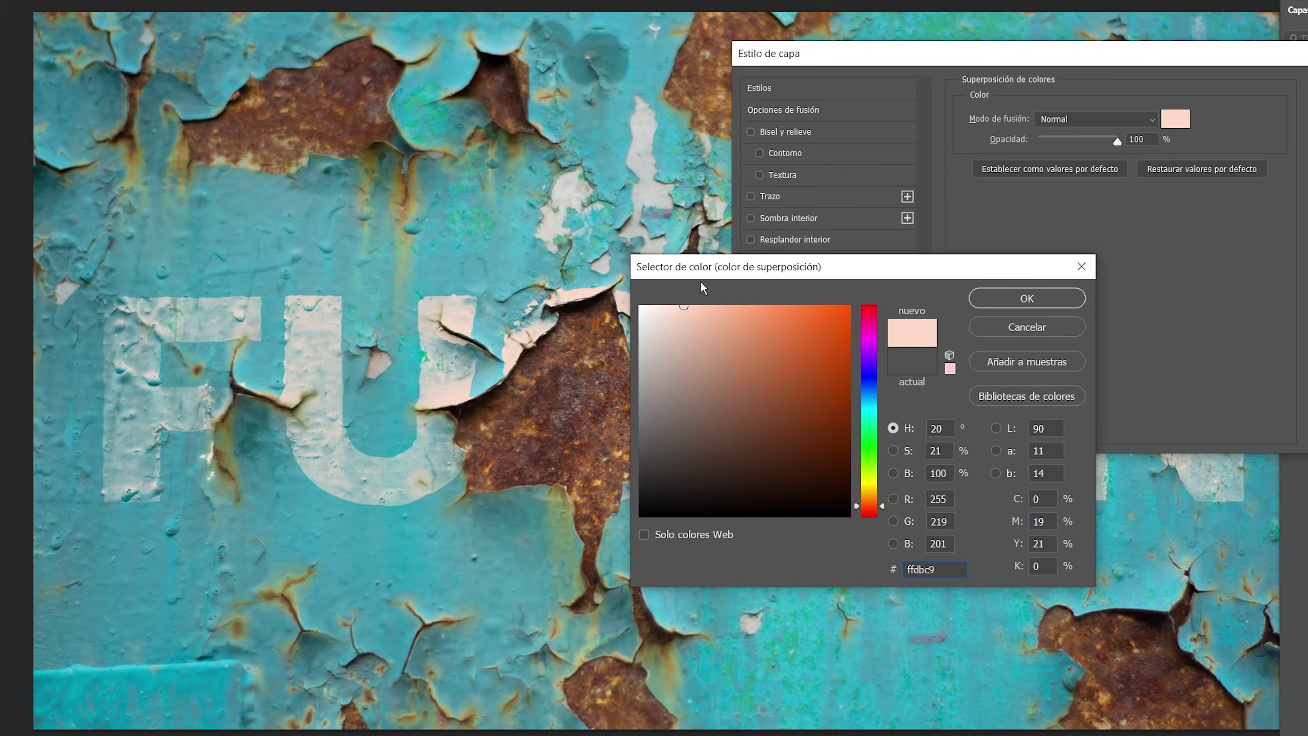
click(676, 308)
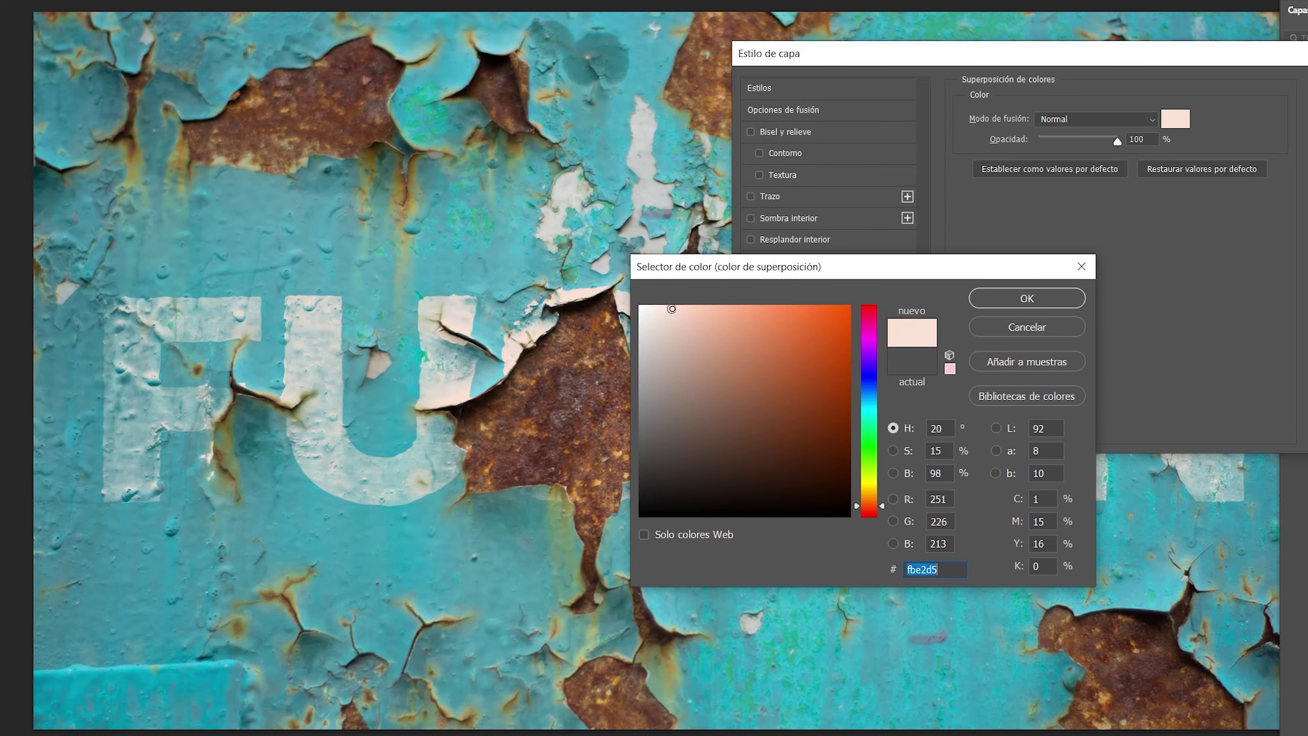
drag(676, 308, 678, 306)
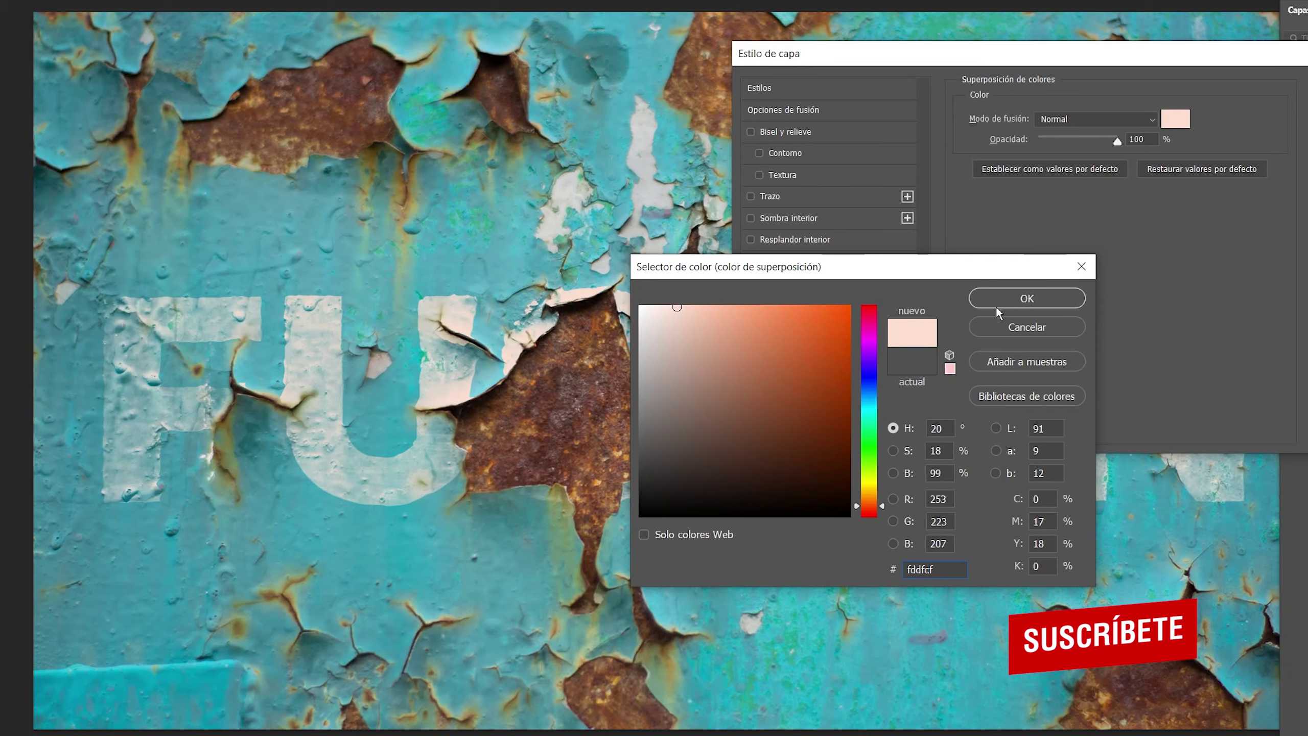
click(1023, 299)
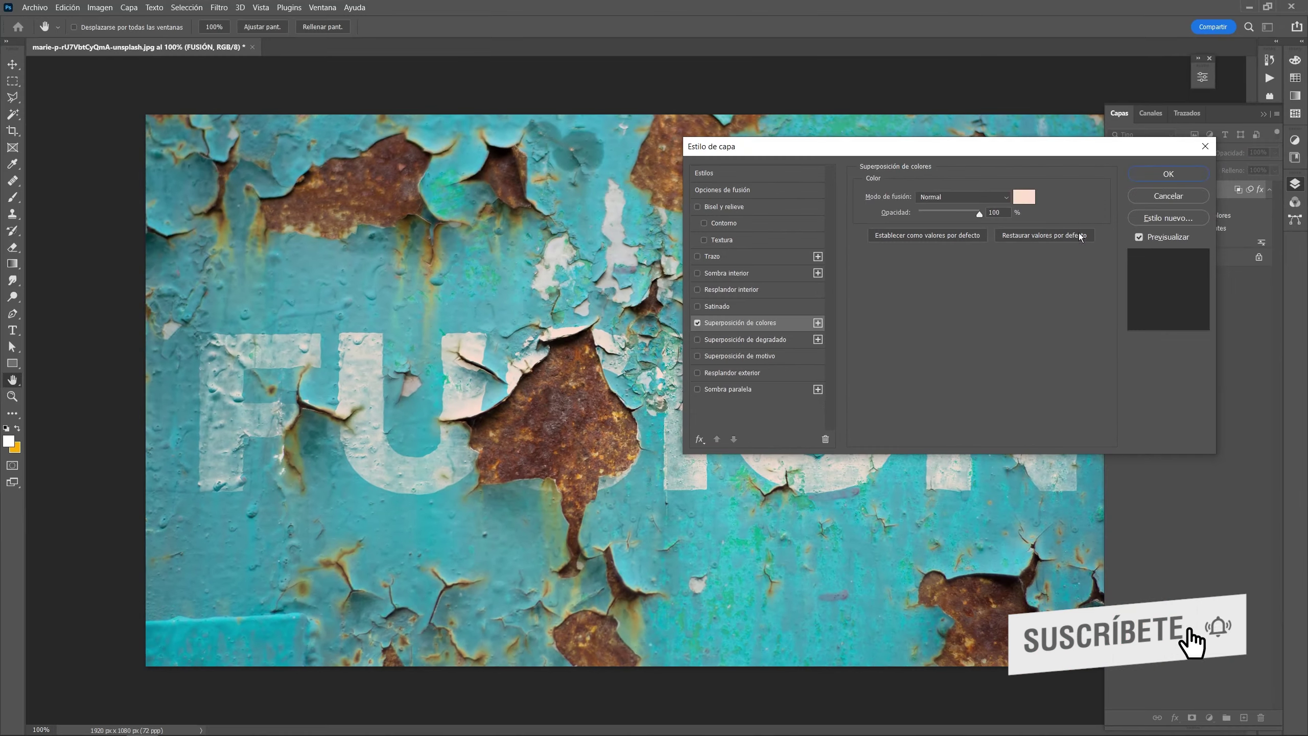
Commit the Blend If and pale peach Color Overlay style to the FUSIÓN layer.
click(1162, 174)
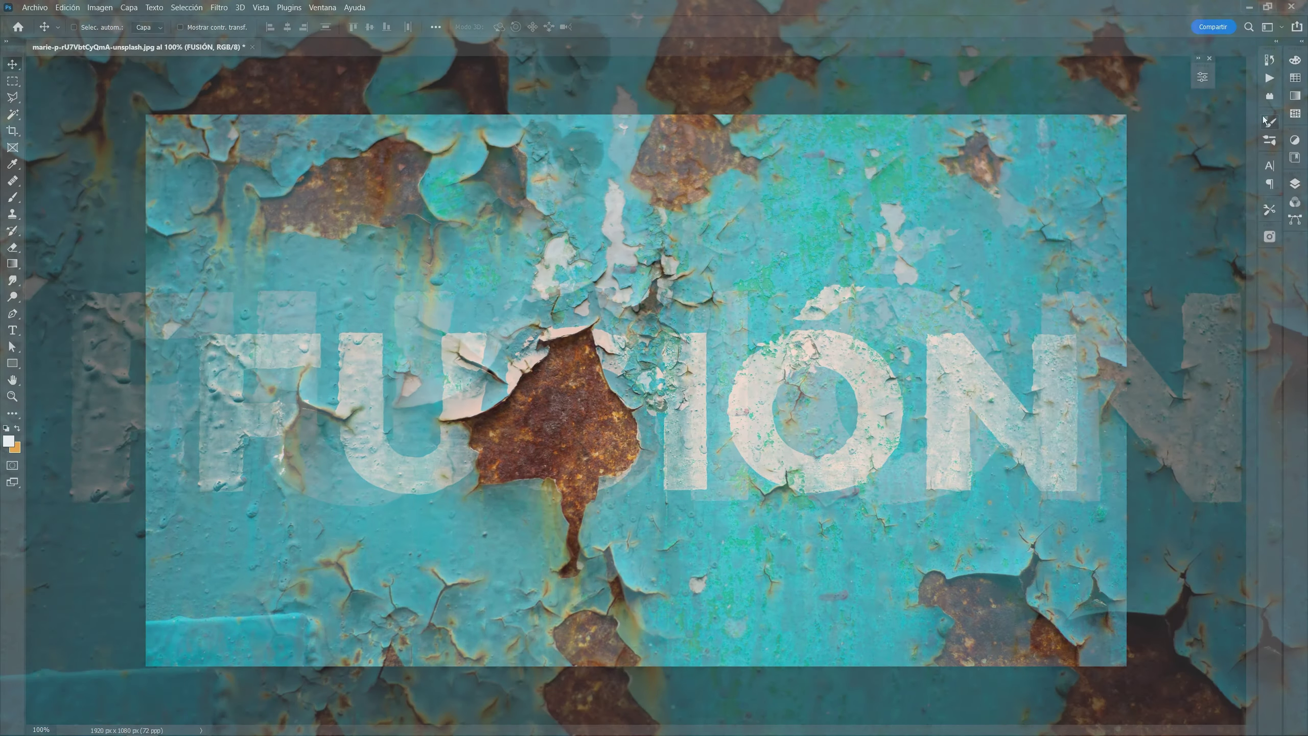